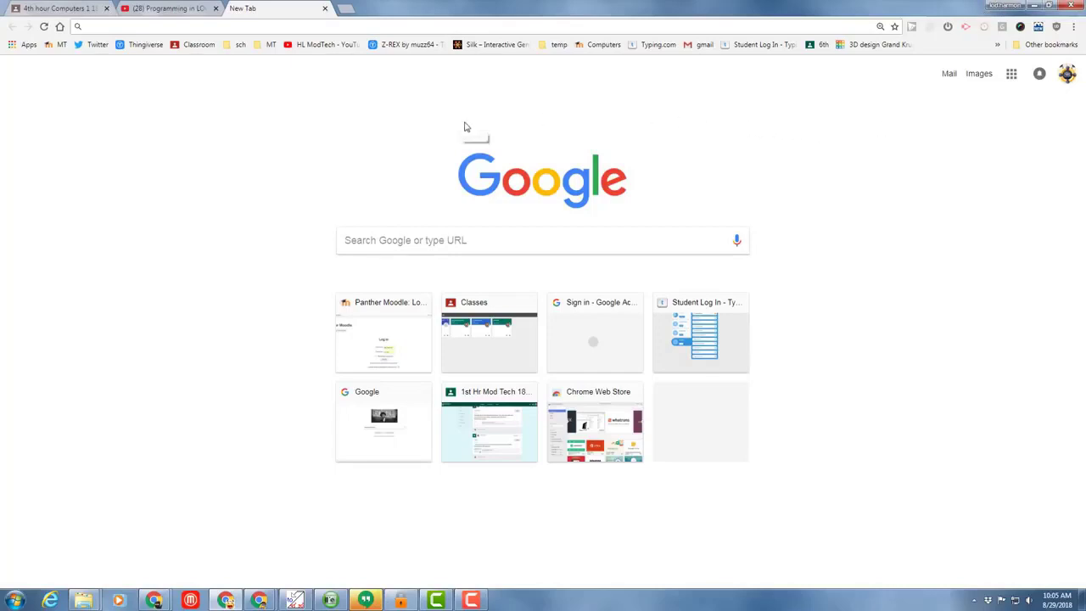
# Step: Create a blank Google Docs document and title it "All about Me - " followed by the author's first name and last initial
pyautogui.click(1012, 76)
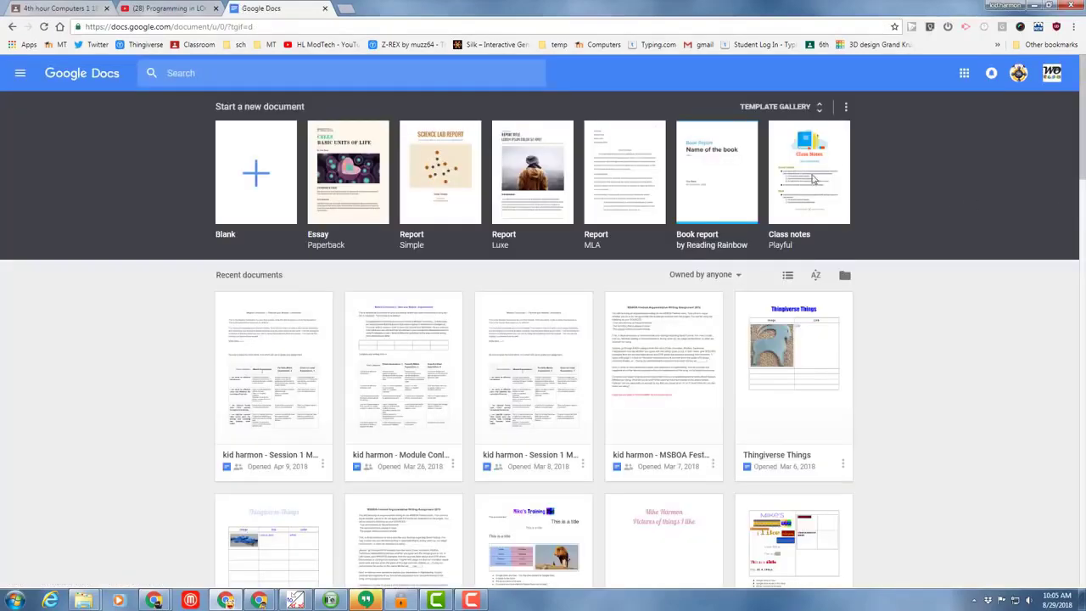
pyautogui.click(256, 178)
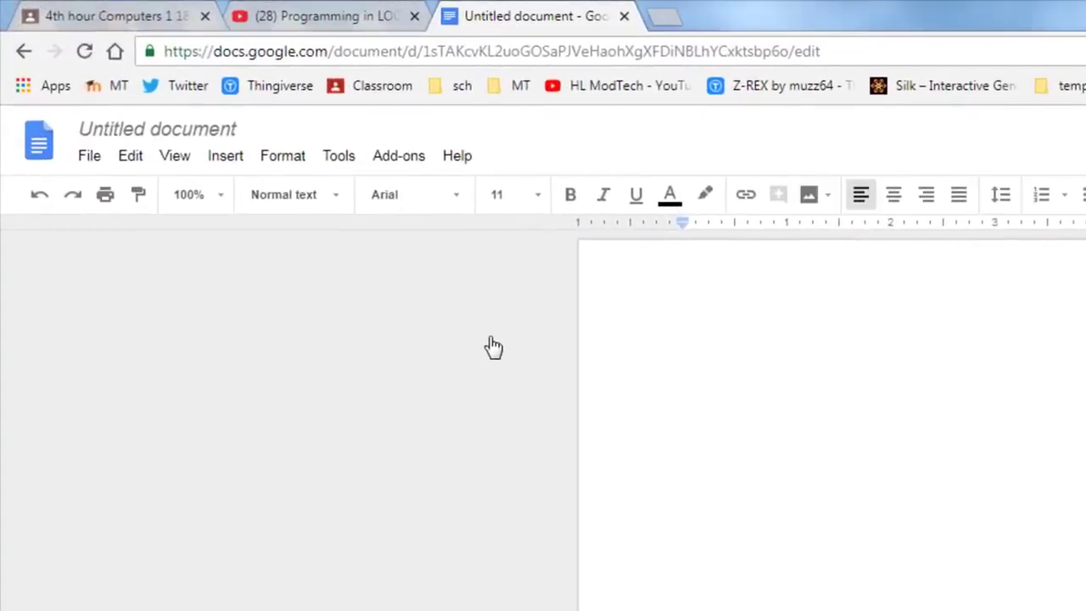
pyautogui.click(127, 130)
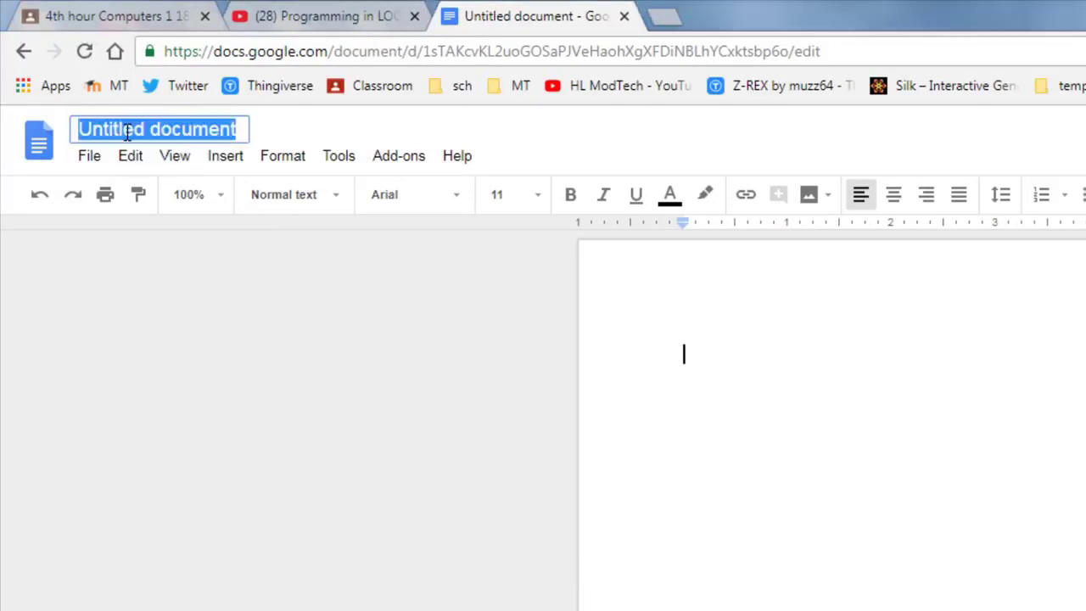
pyautogui.write('All about ')
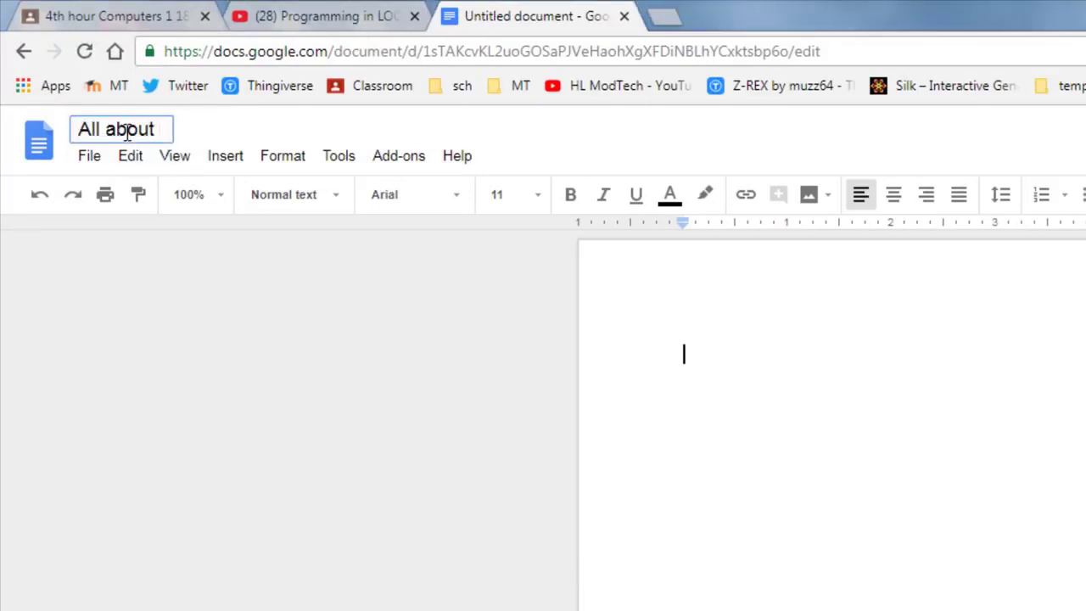
pyautogui.write('Me - ')
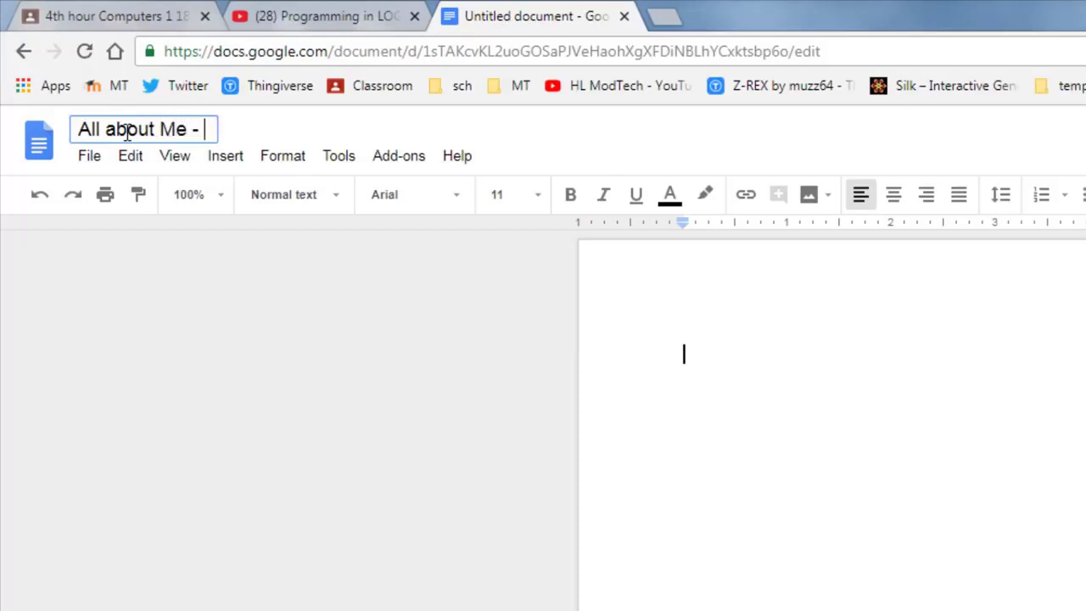
pyautogui.write('Mike H')
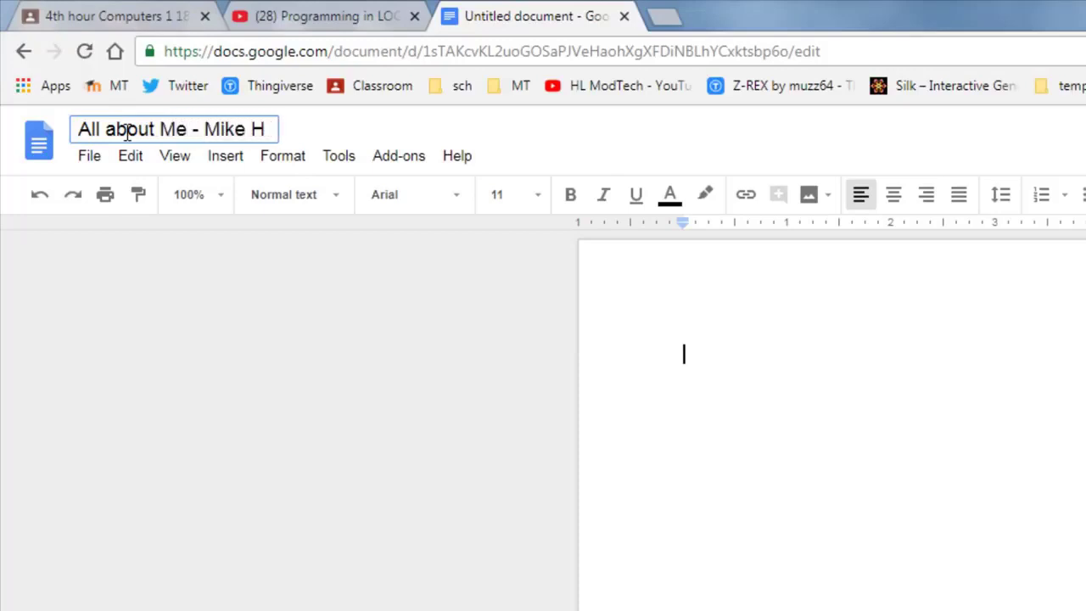
pyautogui.click(299, 174)
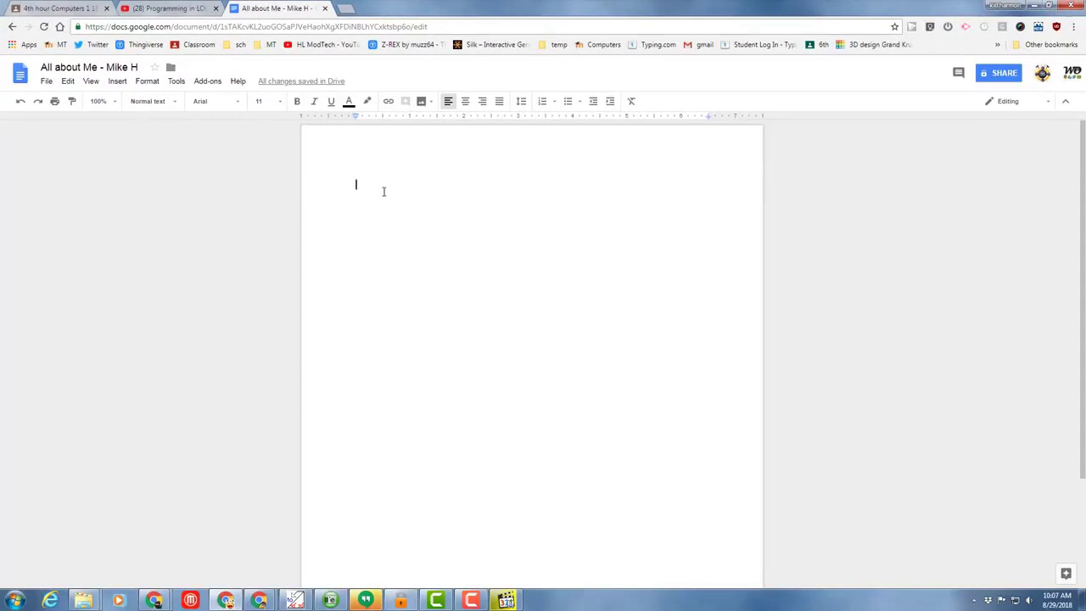
# Step: Write the heading "All About" followed by the author's full name and set its font size to 36
pyautogui.write('Akl')
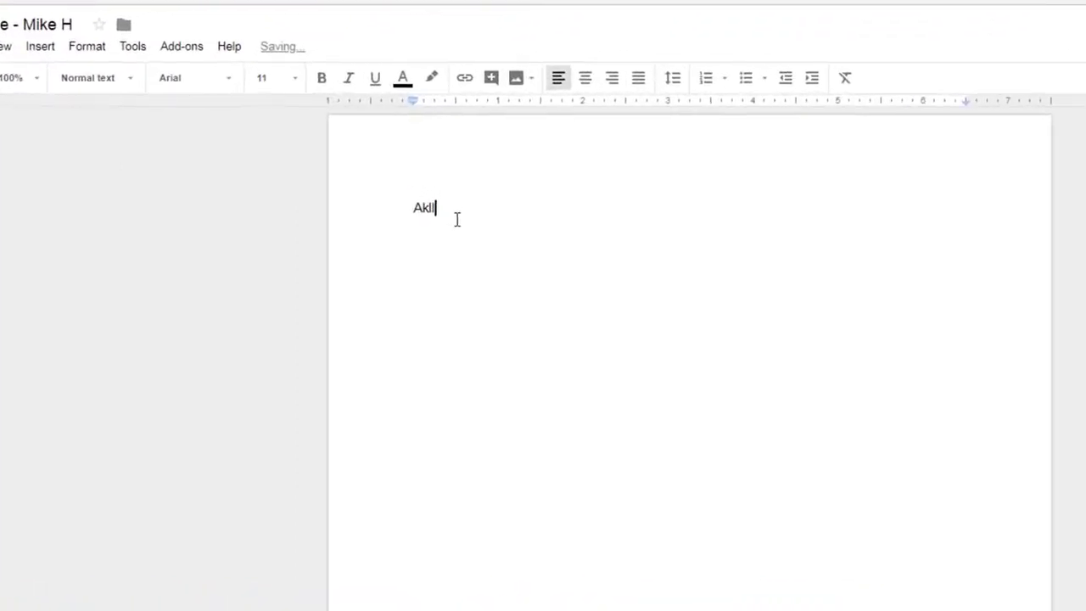
pyautogui.write(' About Mike Harmon')
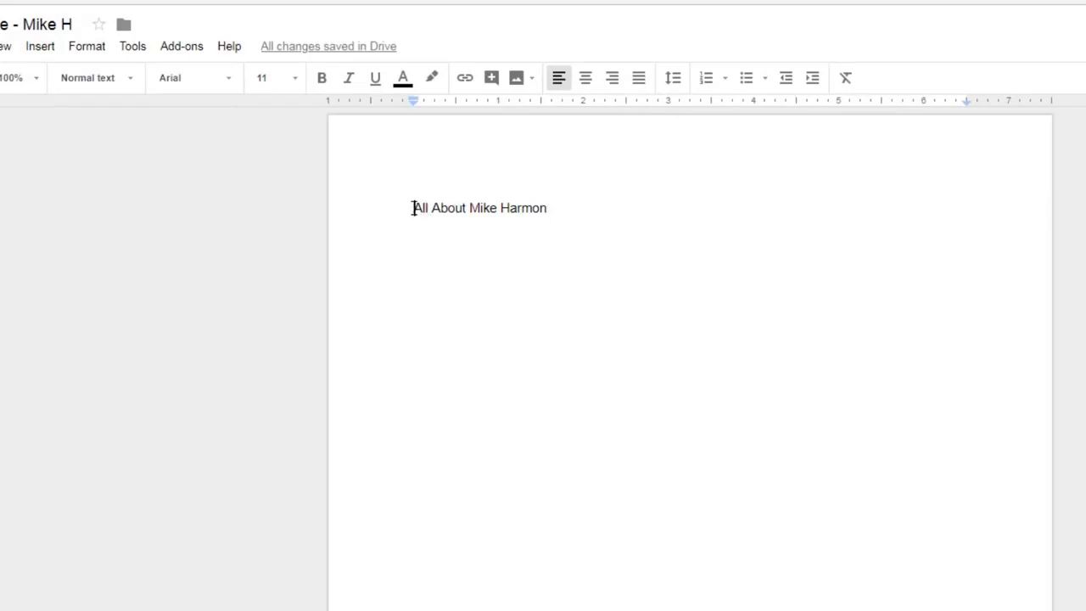
pyautogui.moveTo(414, 208); pyautogui.dragTo(577, 209)
pyautogui.moveTo(364, 209); pyautogui.dragTo(574, 208)
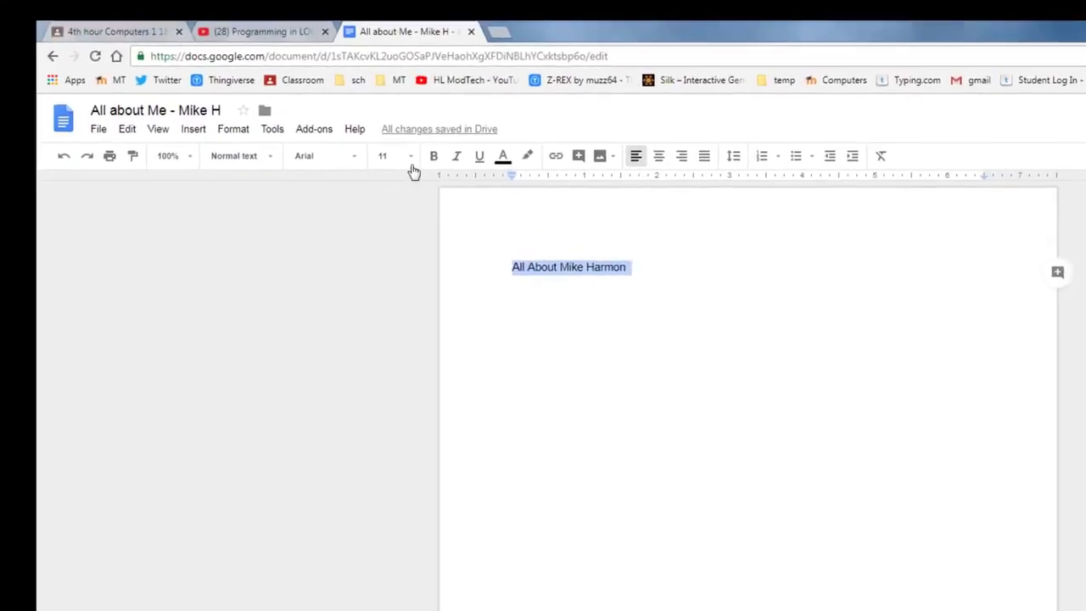
pyautogui.click(412, 161)
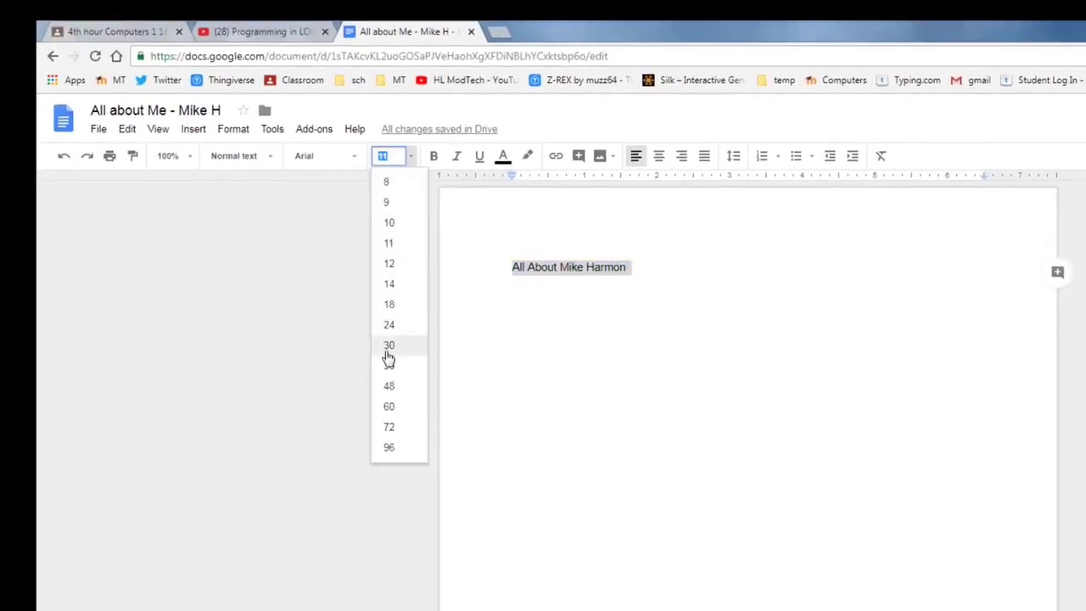
pyautogui.click(388, 366)
pyautogui.click(411, 156)
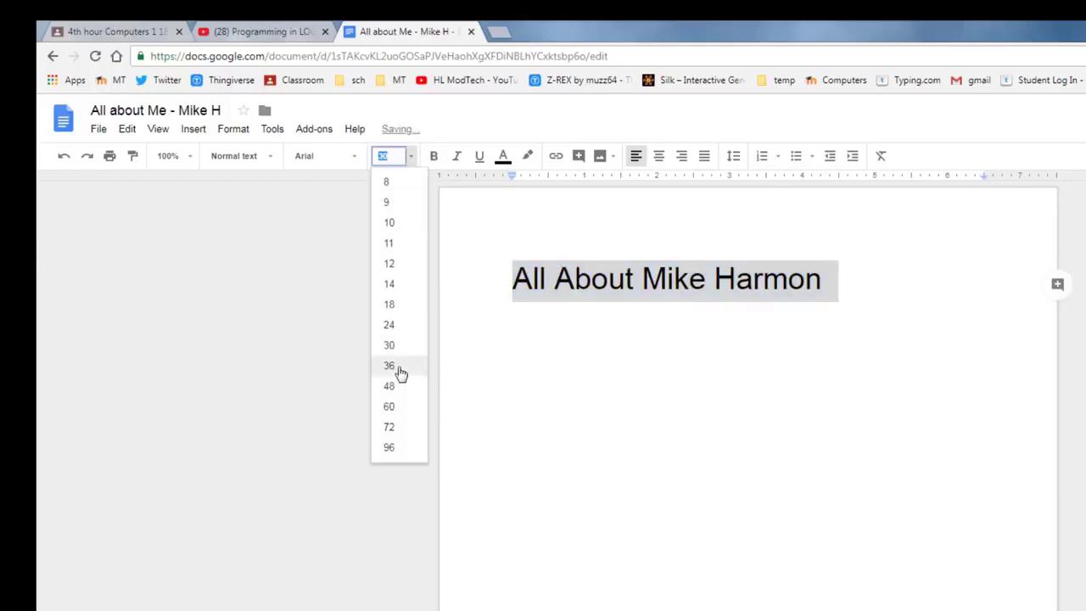
pyautogui.click(397, 367)
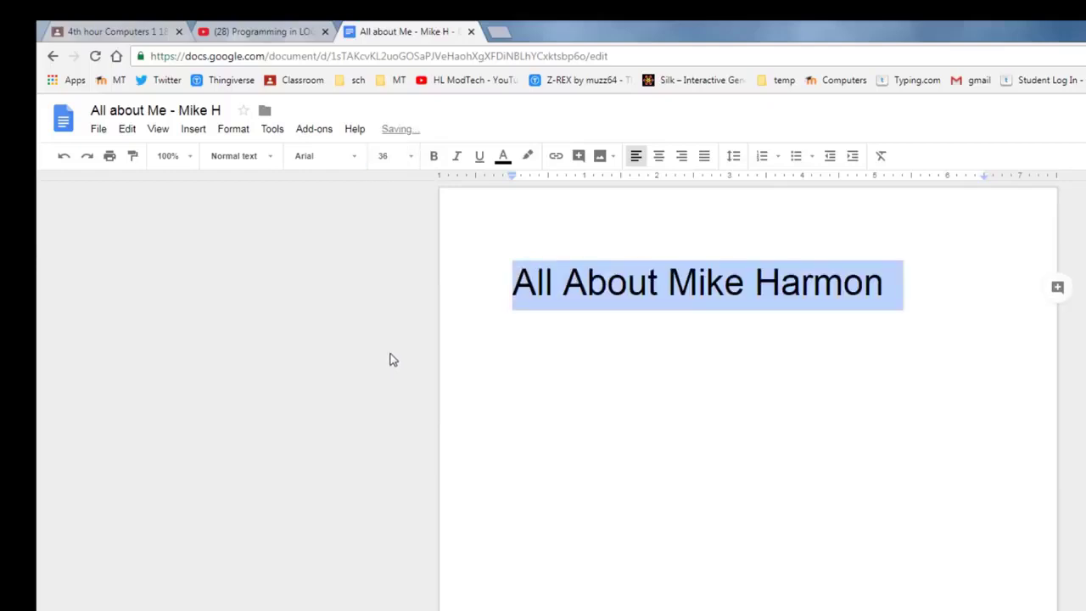
# Step: Center-align the heading on the page
pyautogui.click(566, 282)
pyautogui.moveTo(513, 282); pyautogui.dragTo(1001, 274)
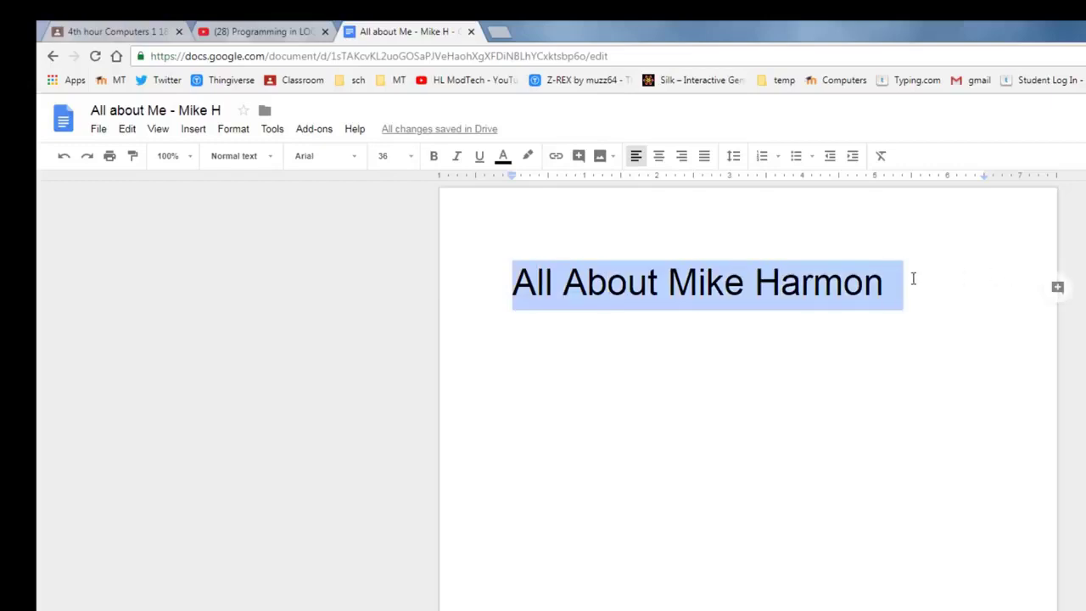
pyautogui.click(650, 282)
pyautogui.moveTo(512, 282); pyautogui.dragTo(892, 286)
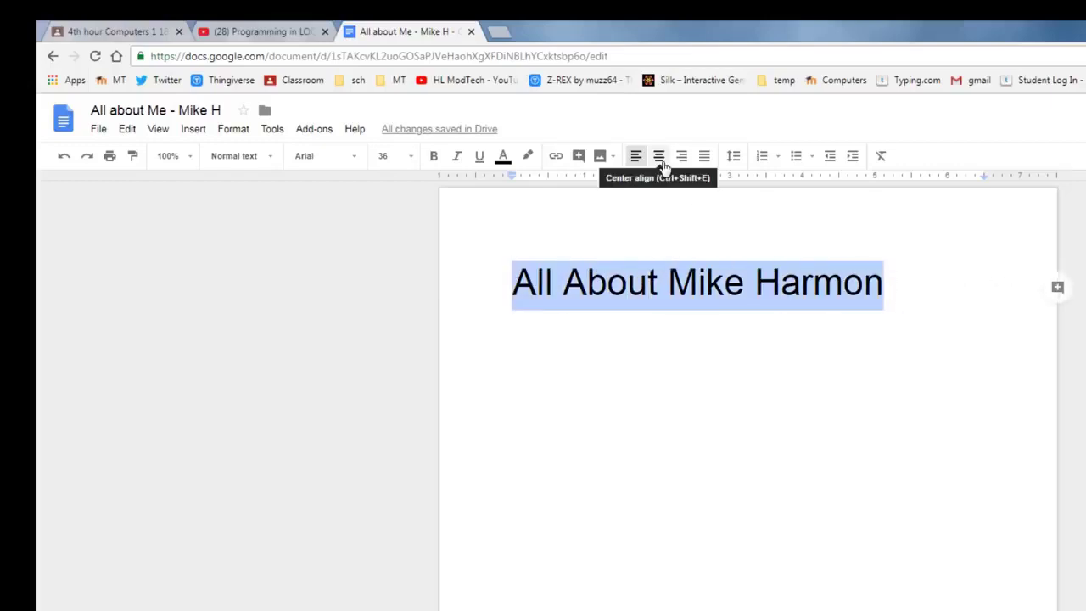
pyautogui.click(662, 157)
pyautogui.click(657, 282)
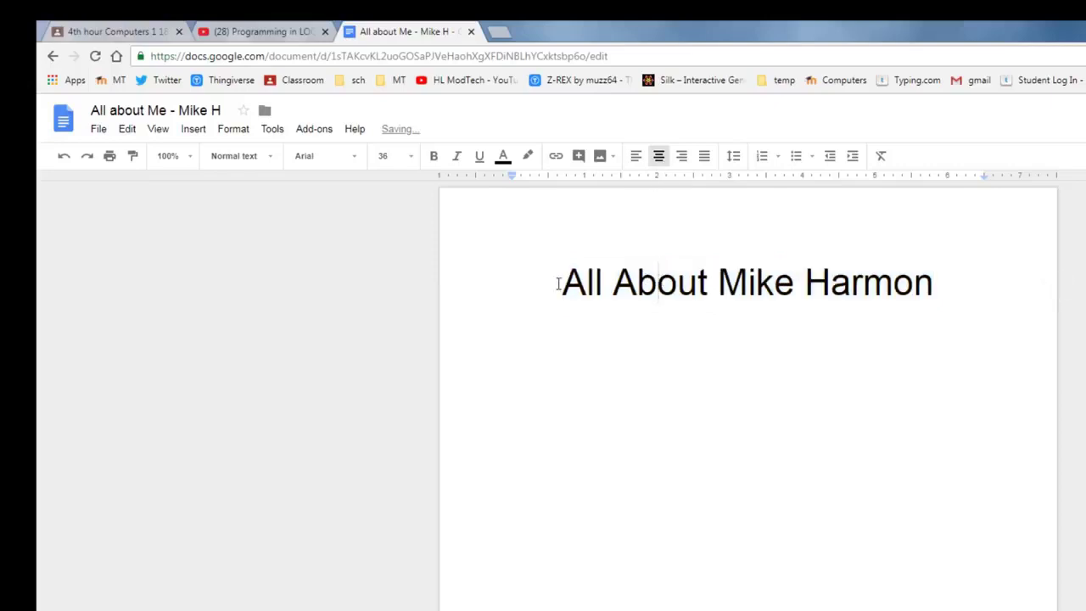
# Step: Set the heading's font to Anton and its text color to a dusty light pink
pyautogui.moveTo(558, 284); pyautogui.dragTo(948, 288)
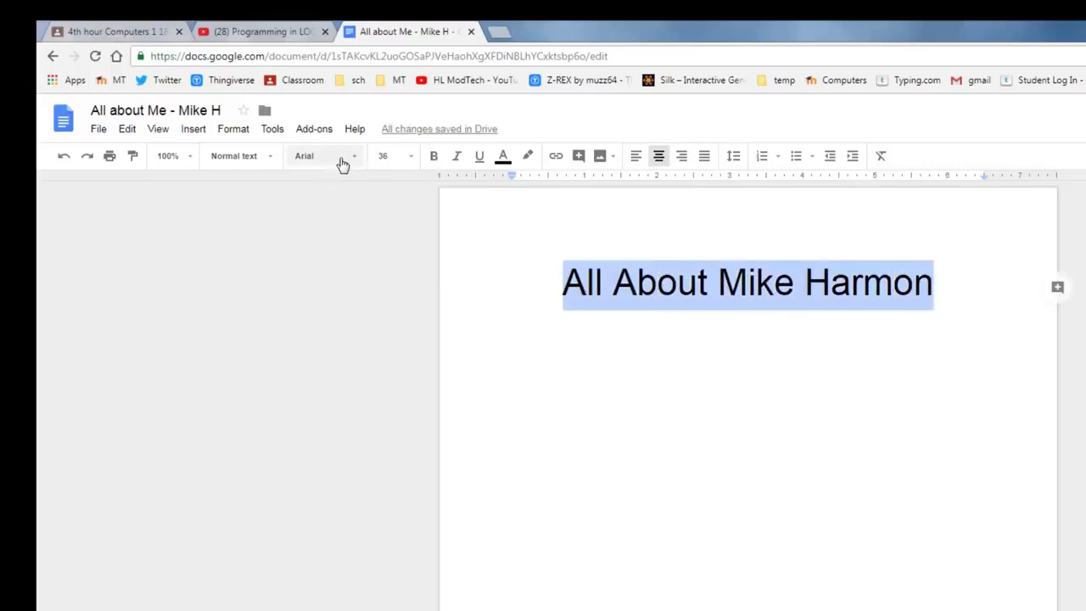
pyautogui.click(343, 161)
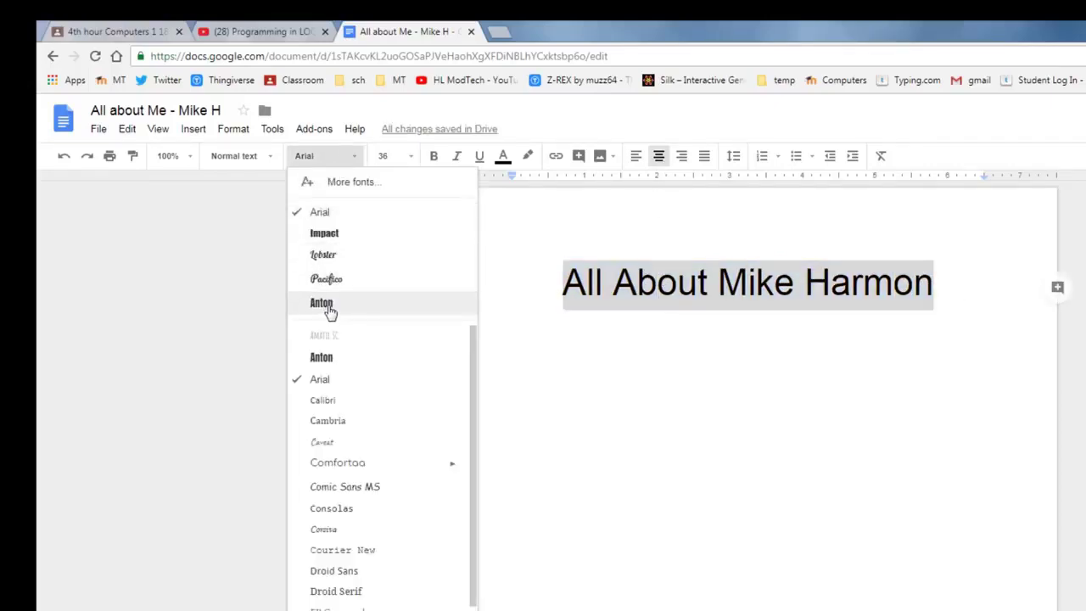
pyautogui.click(330, 311)
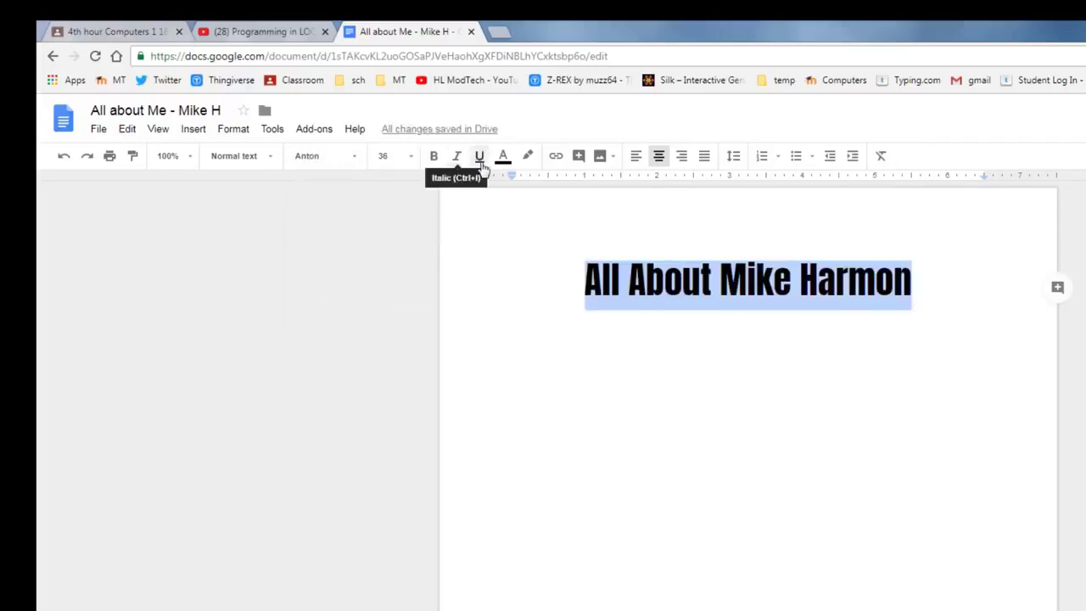
pyautogui.click(503, 158)
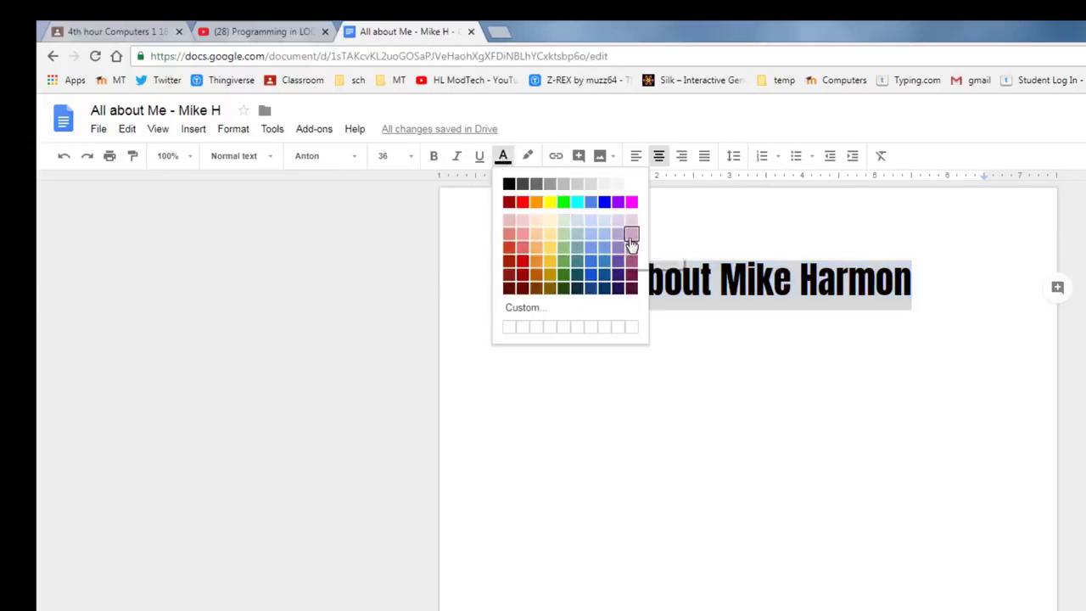
pyautogui.click(620, 237)
pyautogui.click(582, 257)
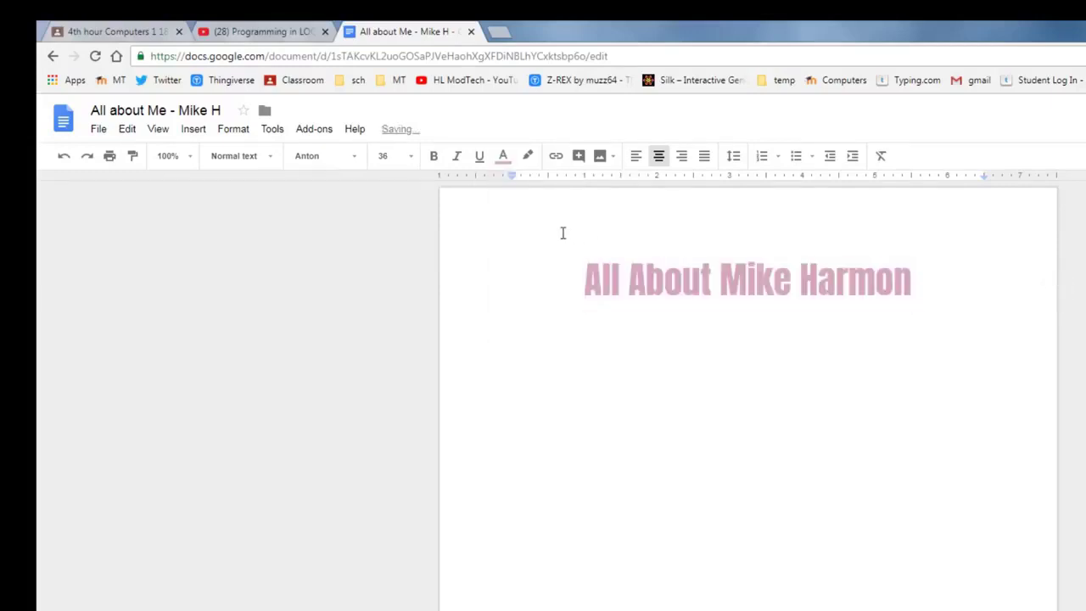
# Step: Start a left-aligned line below the heading with font size 14 and black text
pyautogui.click(911, 283)
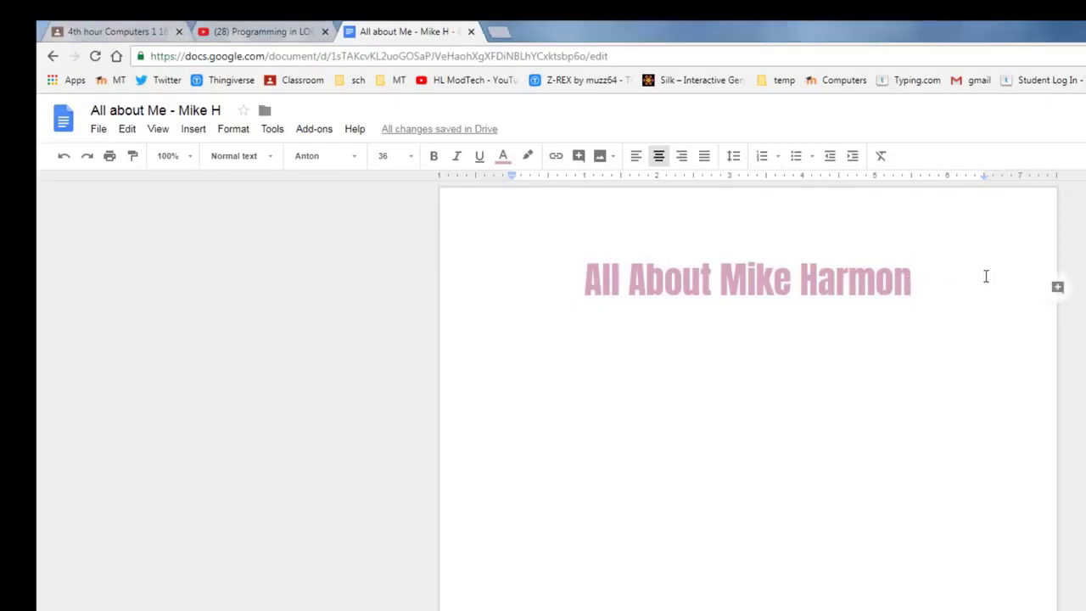
pyautogui.press('Return')
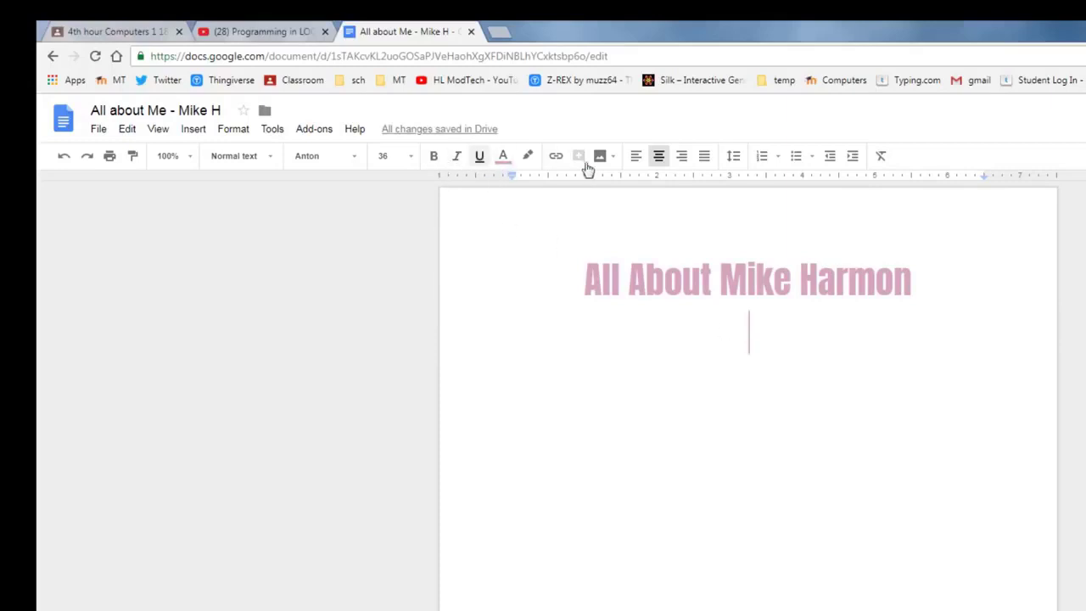
pyautogui.click(635, 157)
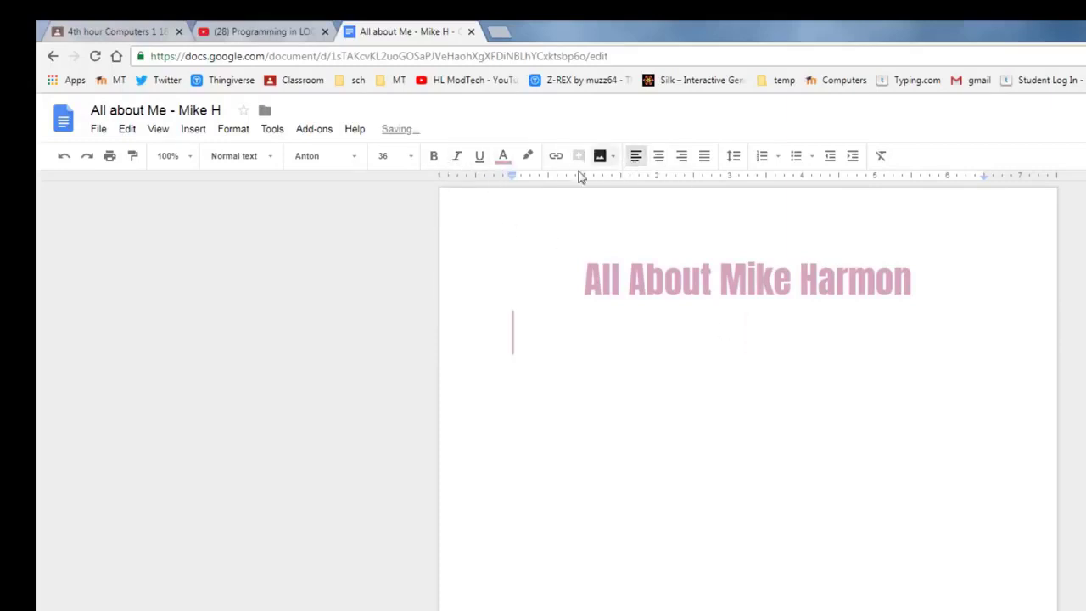
pyautogui.click(382, 156)
pyautogui.click(395, 289)
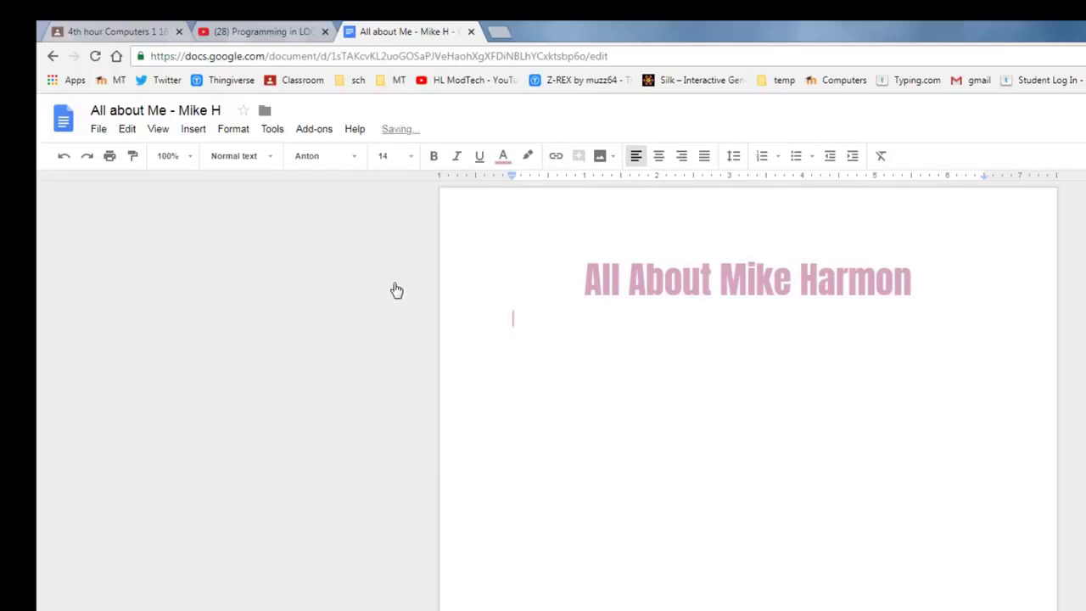
pyautogui.click(515, 167)
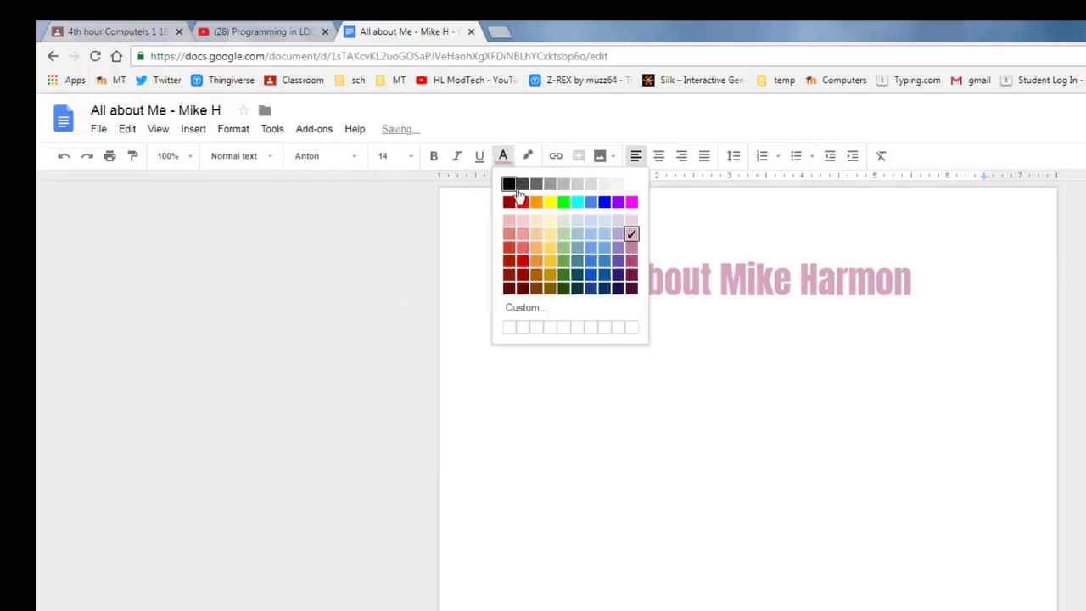
pyautogui.click(510, 184)
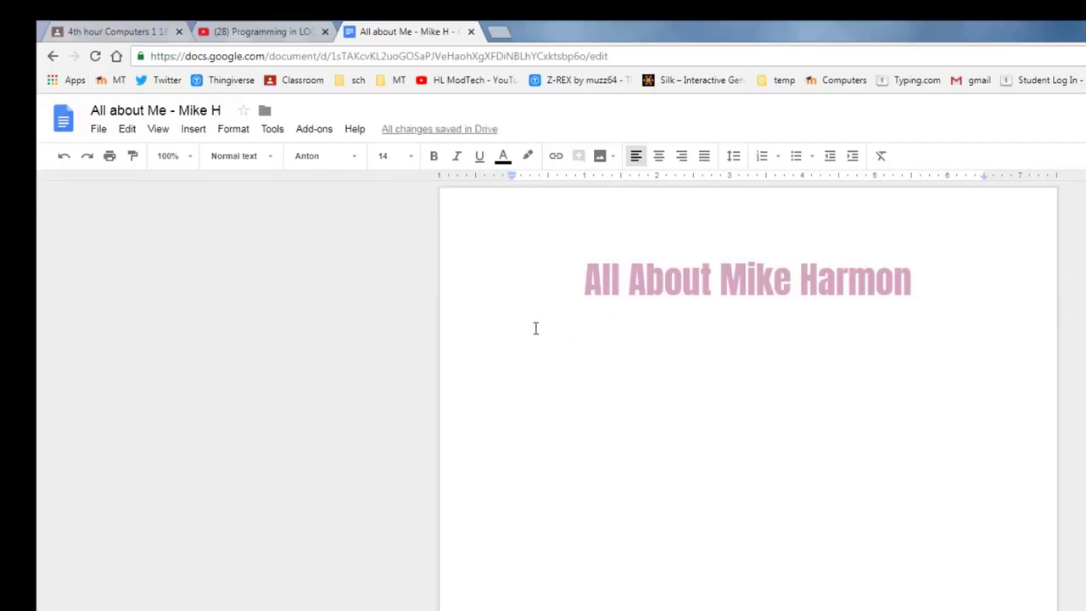
# Step: Write "Hello, this will a document all about me. I hope you Enjoy it." below the heading and set the sentence in Arial
pyautogui.write('Hello')
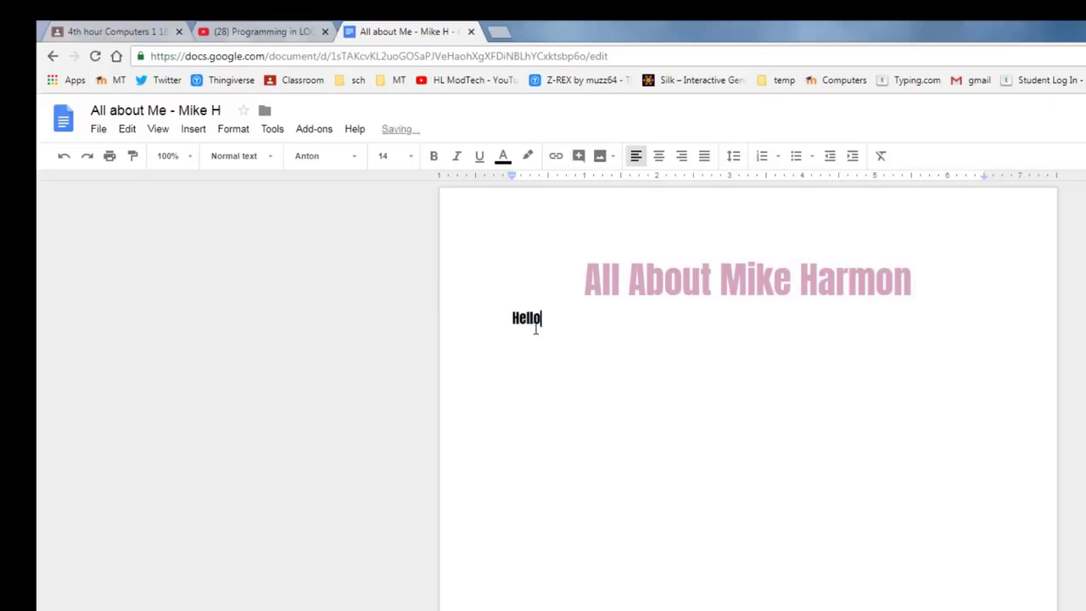
pyautogui.write(', this will a document all about me. I hope you')
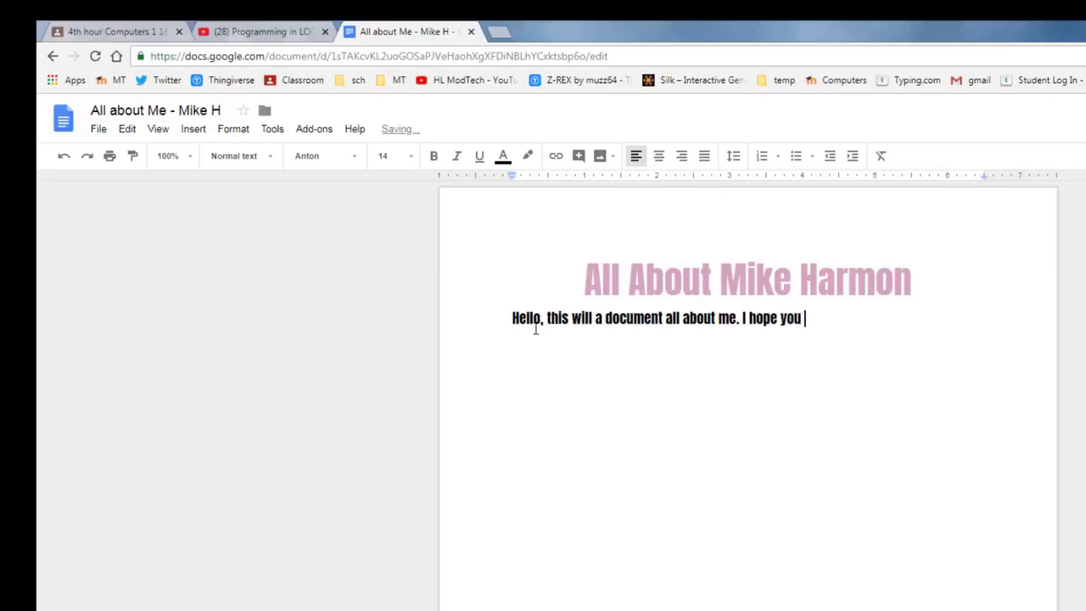
pyautogui.write(' Enjoy It.')
pyautogui.moveTo(871, 322); pyautogui.dragTo(511, 324)
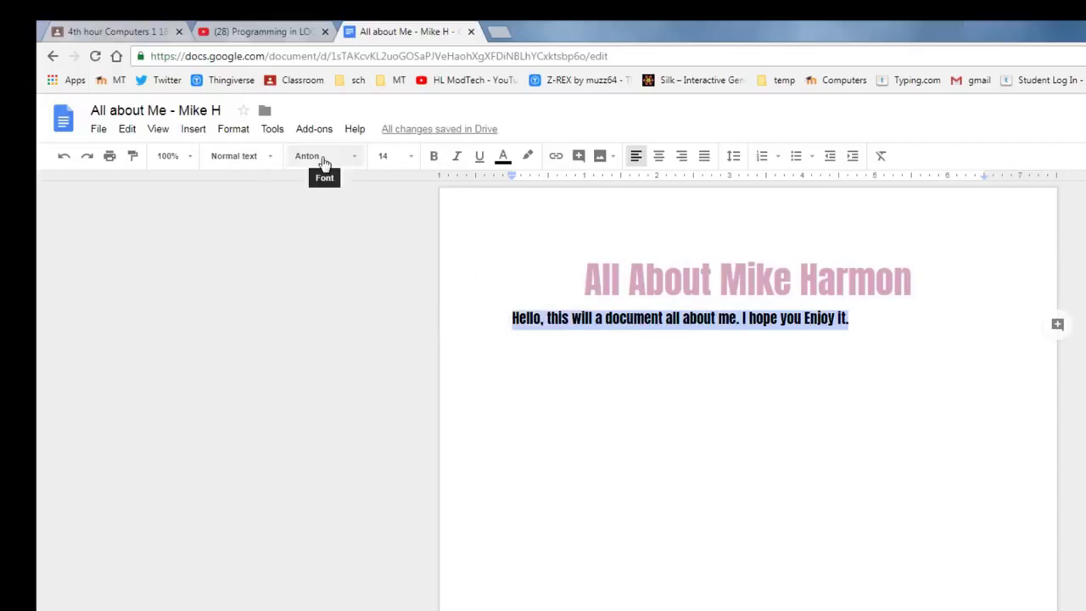
pyautogui.click(324, 162)
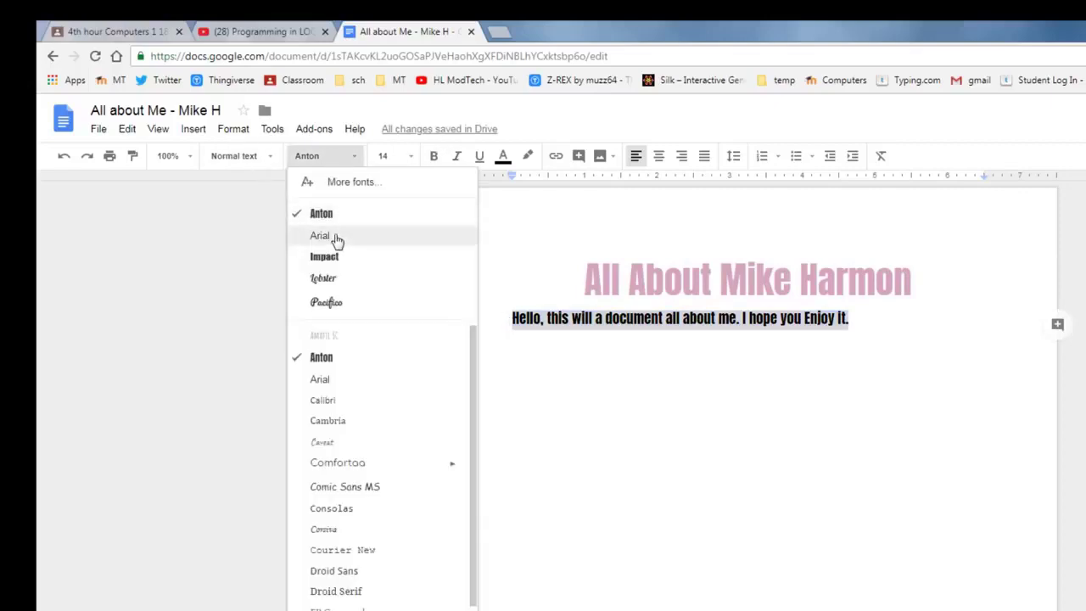
pyautogui.click(336, 237)
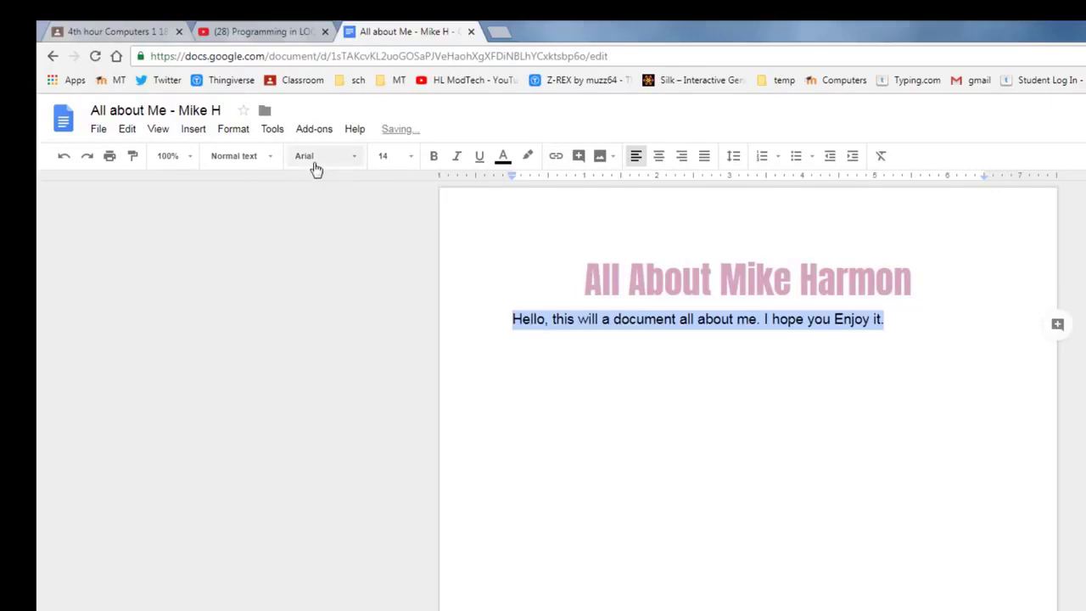
# Step: Start a single new line below the introductory sentence
pyautogui.click(890, 317)
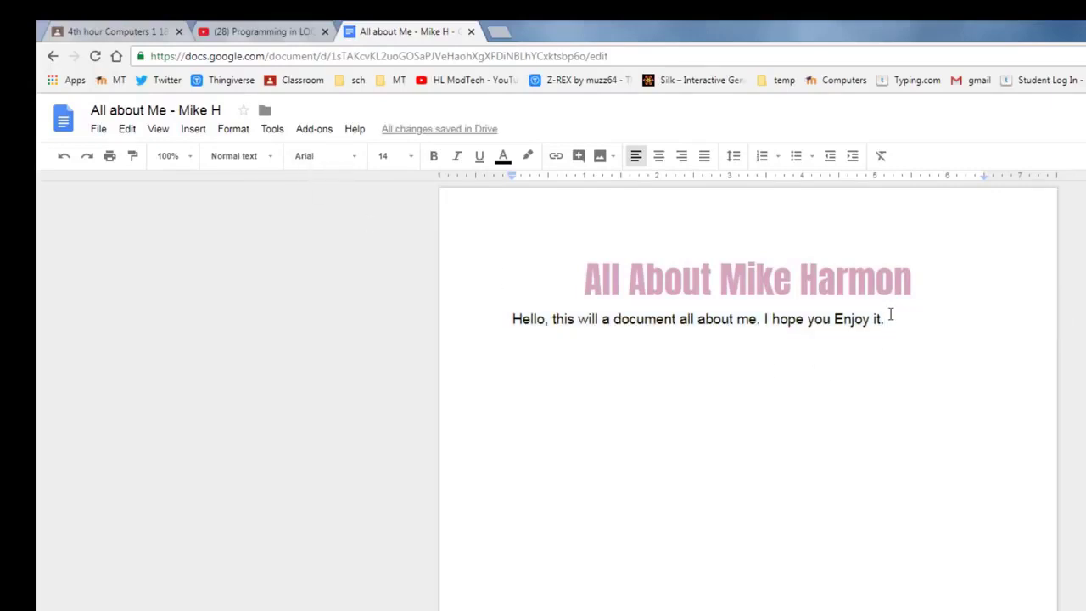
pyautogui.press('Return')
pyautogui.write('.')
pyautogui.press('BackSpace')
pyautogui.press('Return')
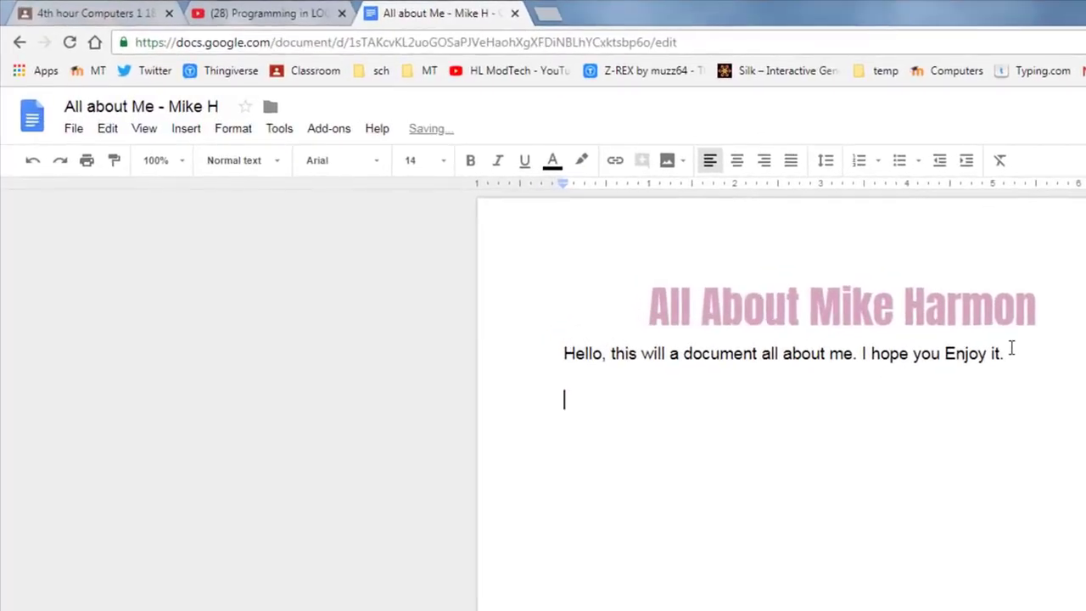
pyautogui.press('BackSpace')
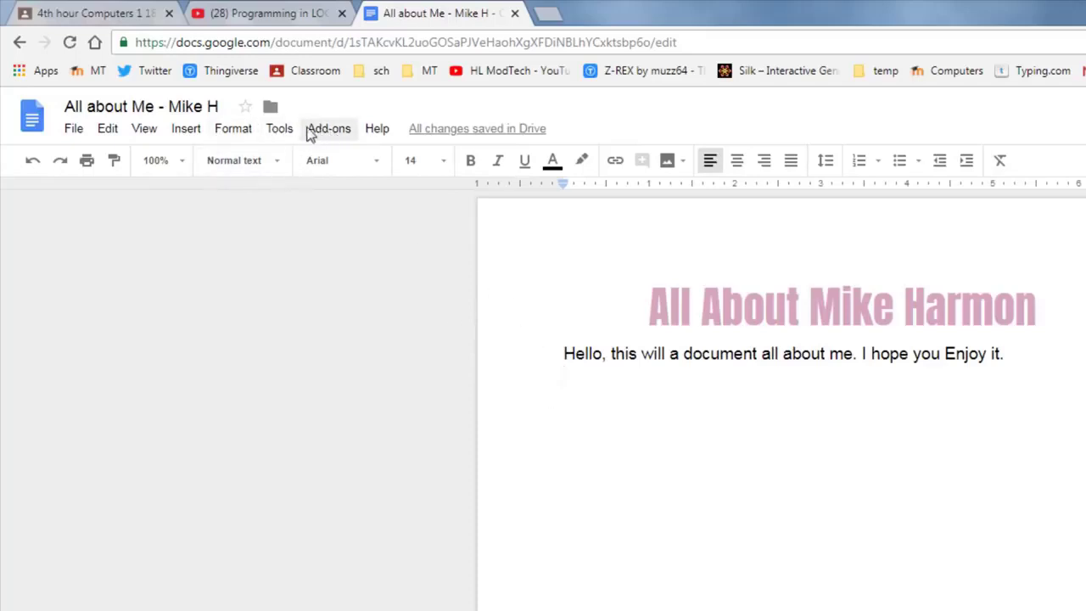
# Step: Insert a table two columns wide and one row high below the introductory sentence, and add a second row below
pyautogui.click(187, 132)
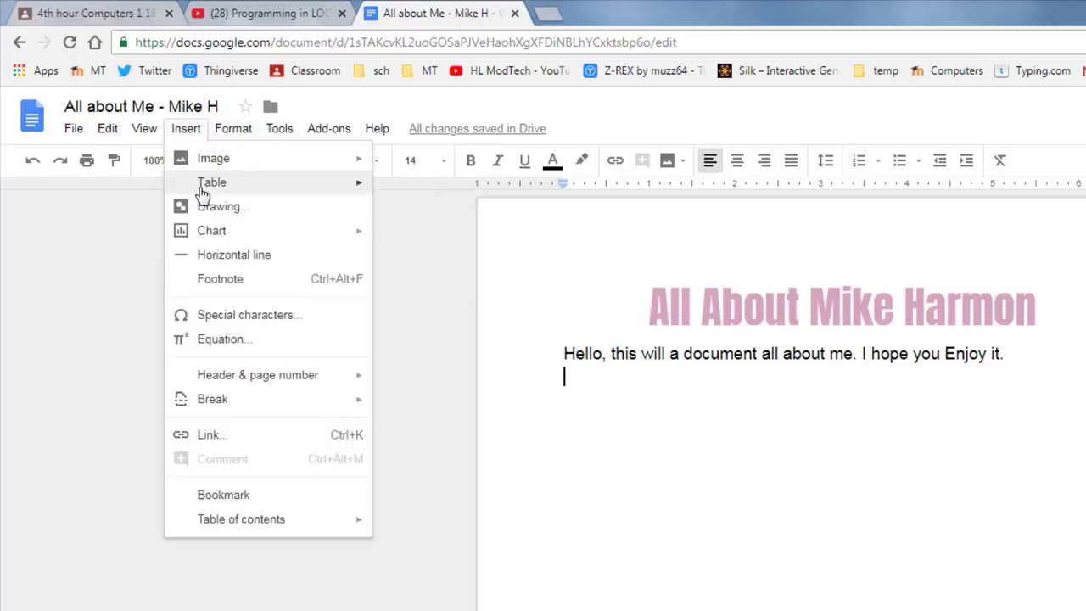
pyautogui.moveTo(202, 189)
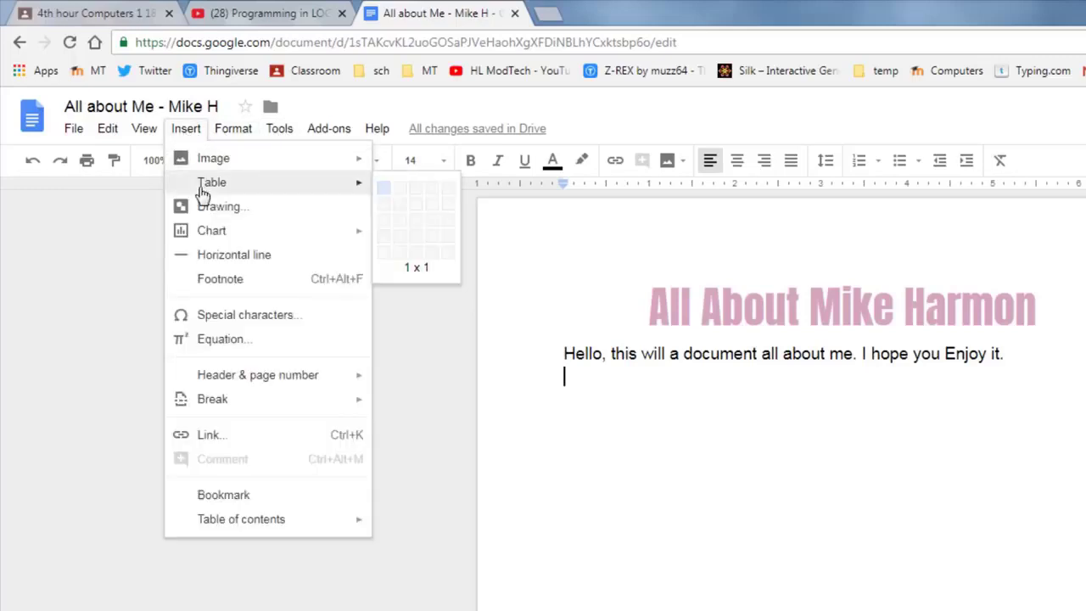
pyautogui.click(405, 196)
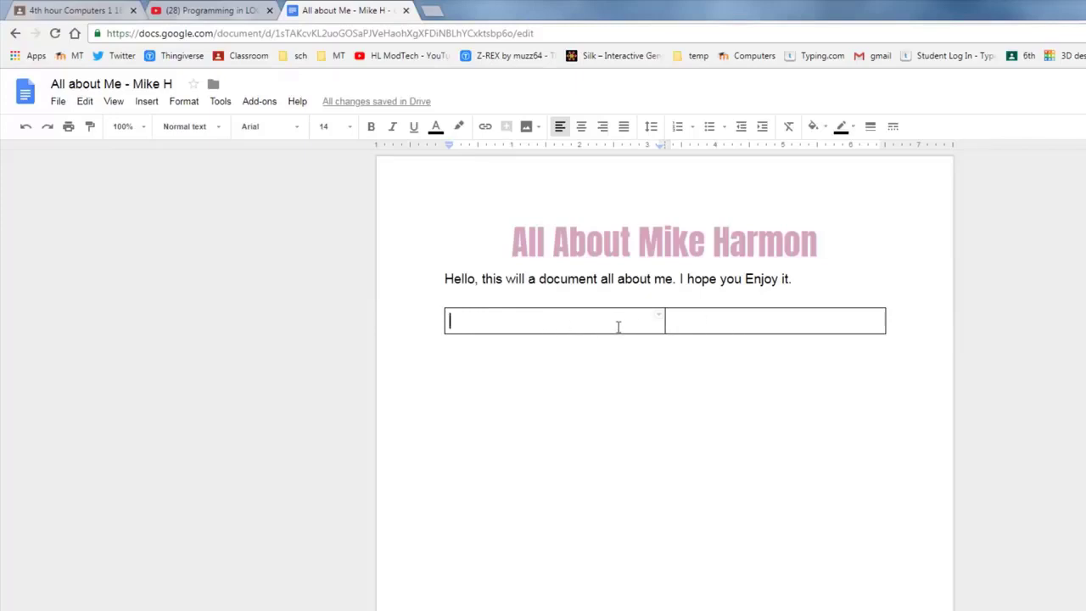
pyautogui.rightClick(460, 323)
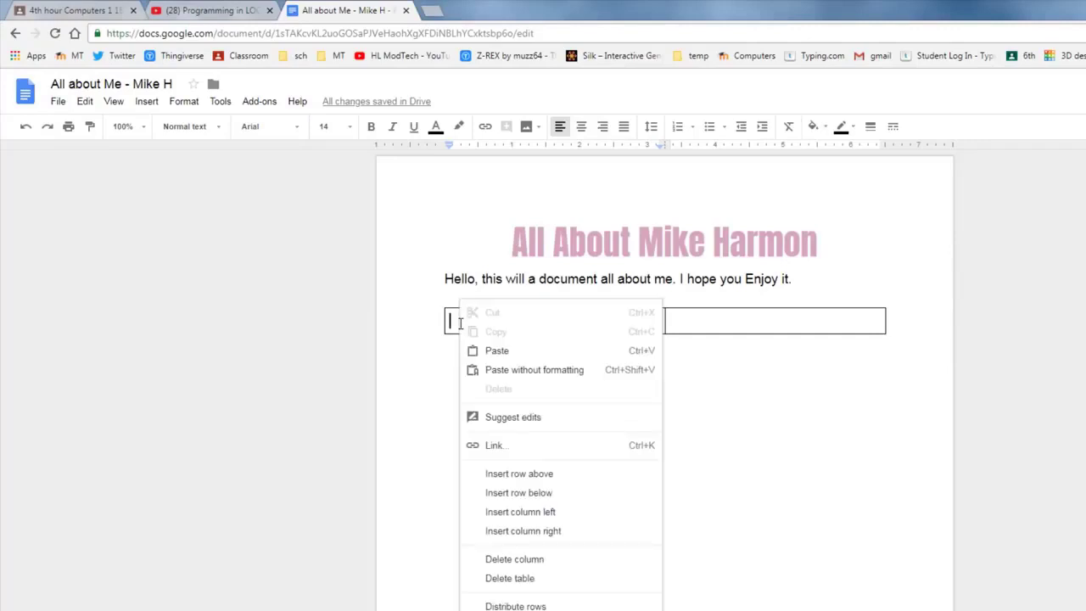
pyautogui.click(518, 493)
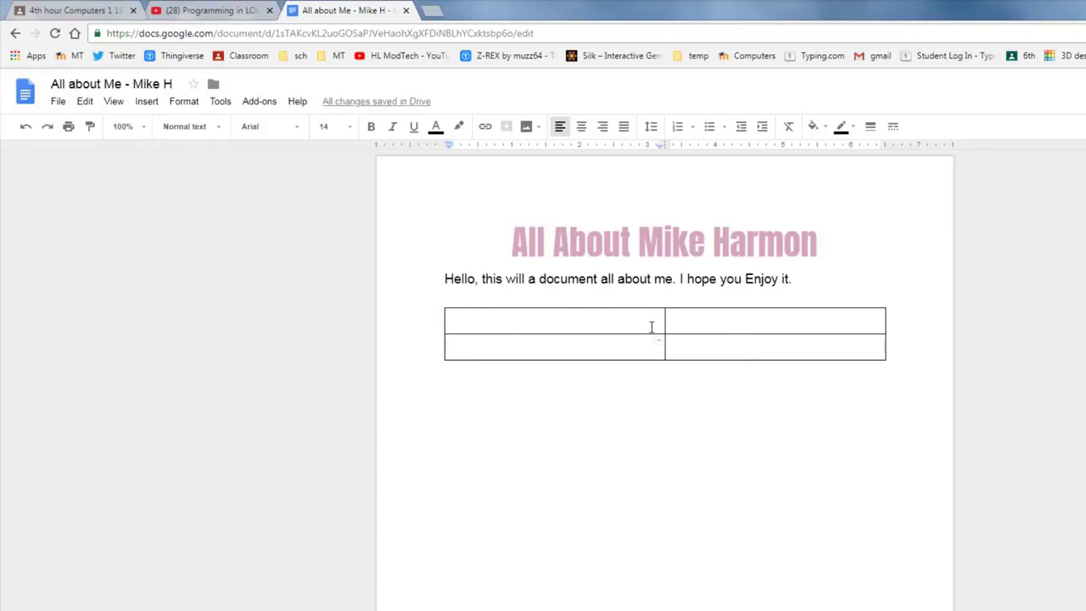
# Step: Enter the column headings "Family" and "Likes" in the first row of the table
pyautogui.moveTo(515, 321); pyautogui.dragTo(559, 326)
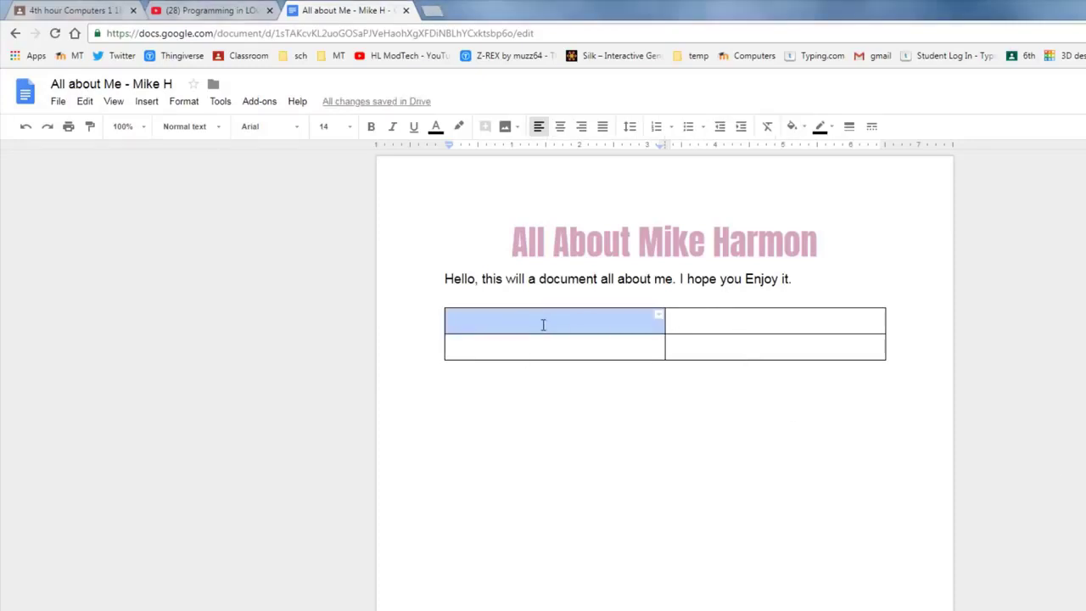
pyautogui.click(535, 325)
pyautogui.write('Family')
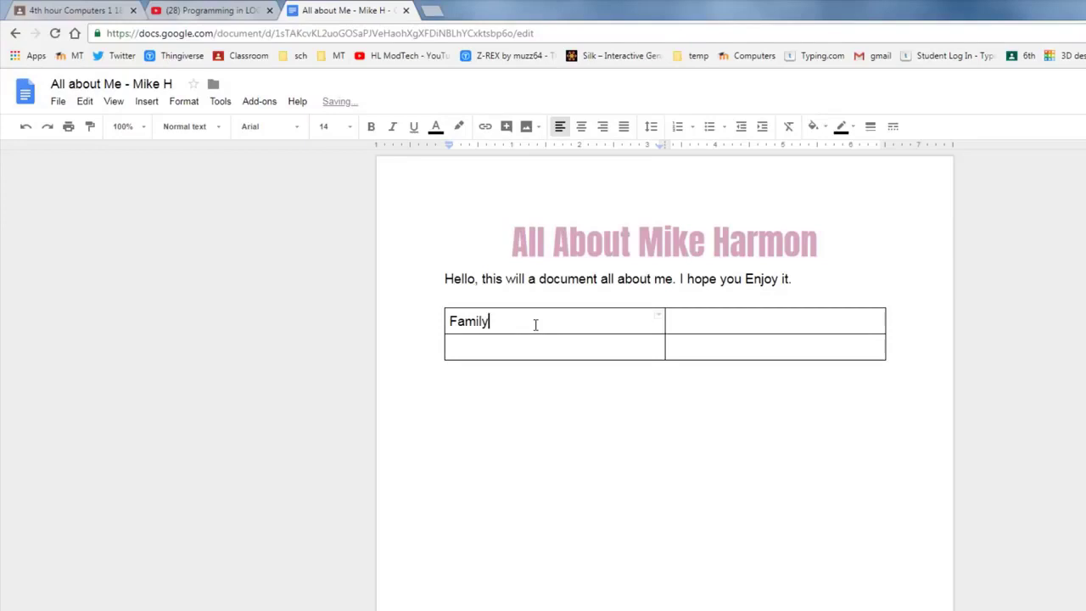
pyautogui.click(724, 325)
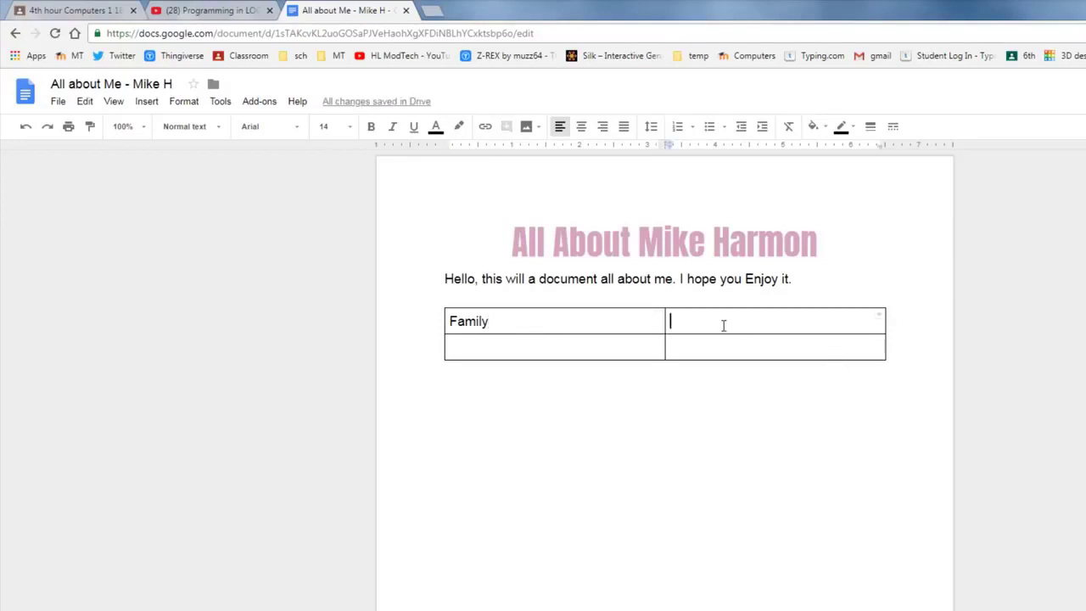
pyautogui.write('Like')
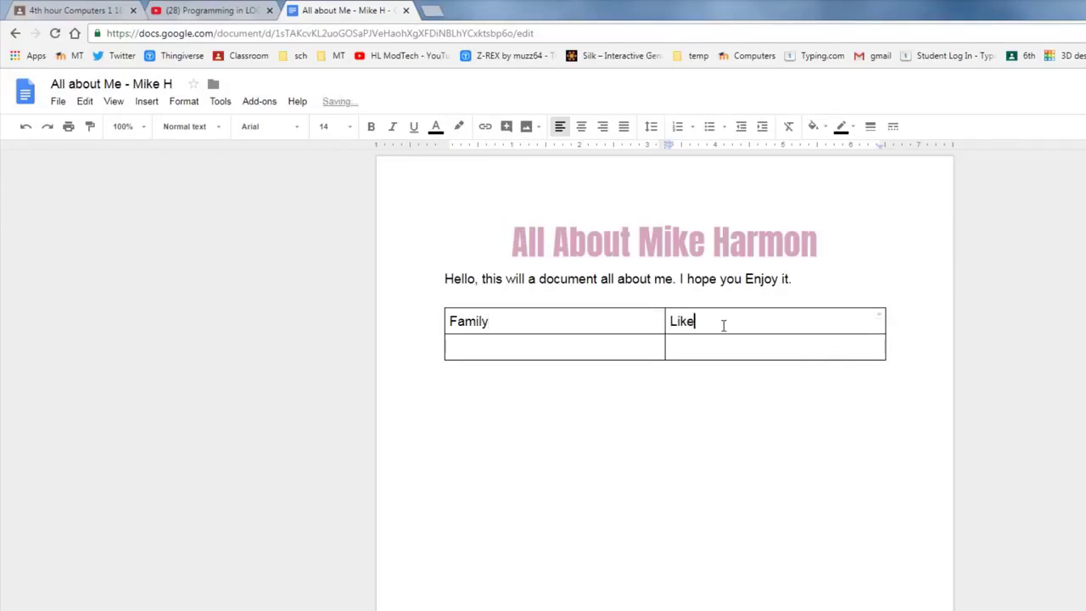
pyautogui.write('s')
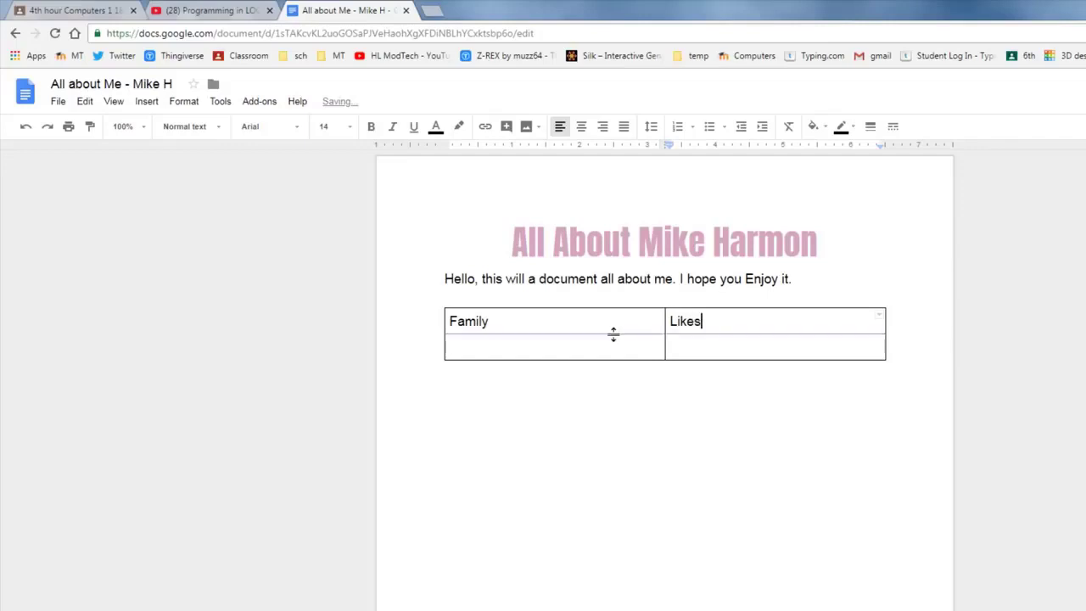
# Step: Create a bulleted list in the cell below Family with Dad, Mom and Brother entries, each followed by a dash and the person's first name
pyautogui.click(599, 343)
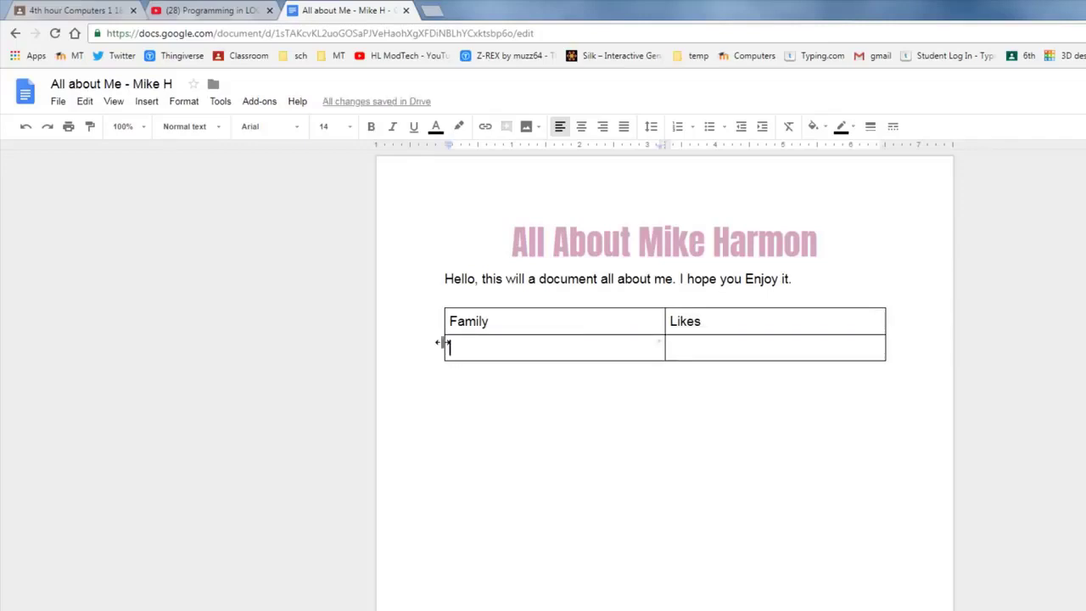
pyautogui.click(713, 129)
pyautogui.write('S')
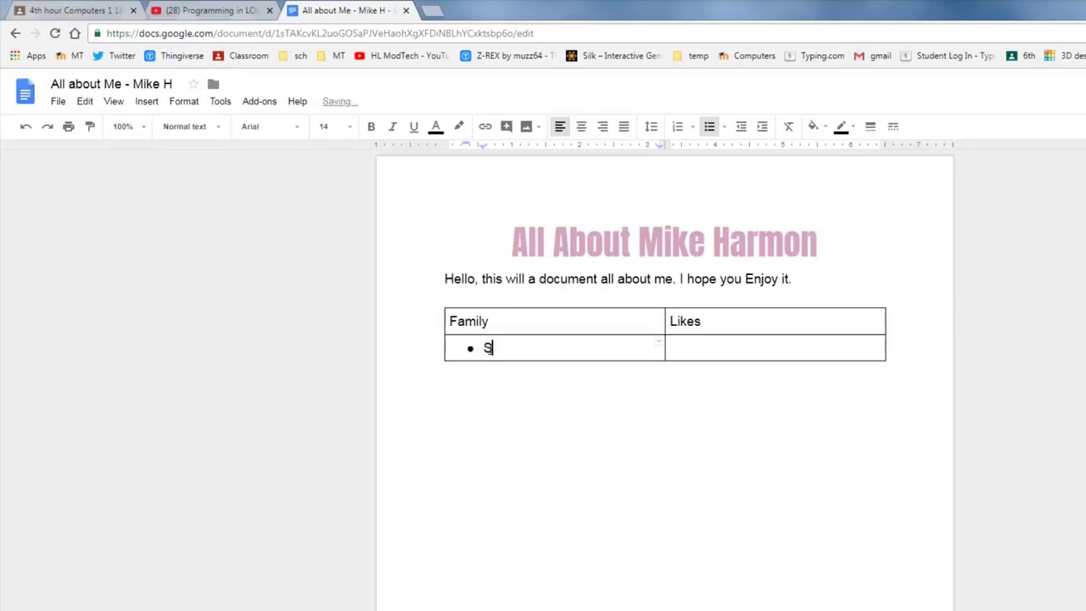
pyautogui.press('BackSpace')
pyautogui.write('Dad - Steve')
pyautogui.press('Return')
pyautogui.write('Mom - Janis')
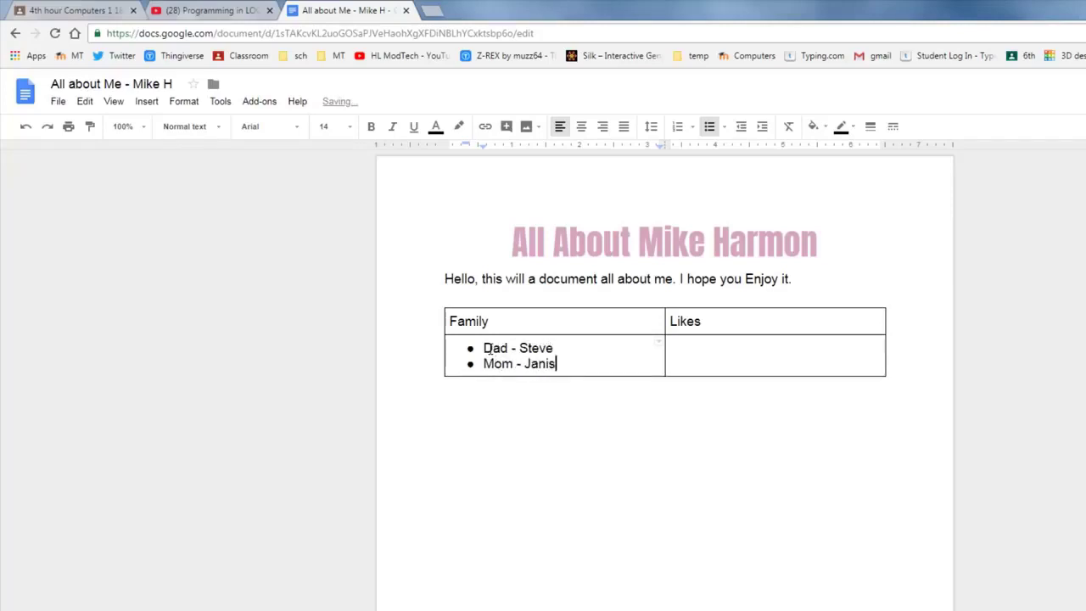
pyautogui.press('Return')
pyautogui.write('Brother ')
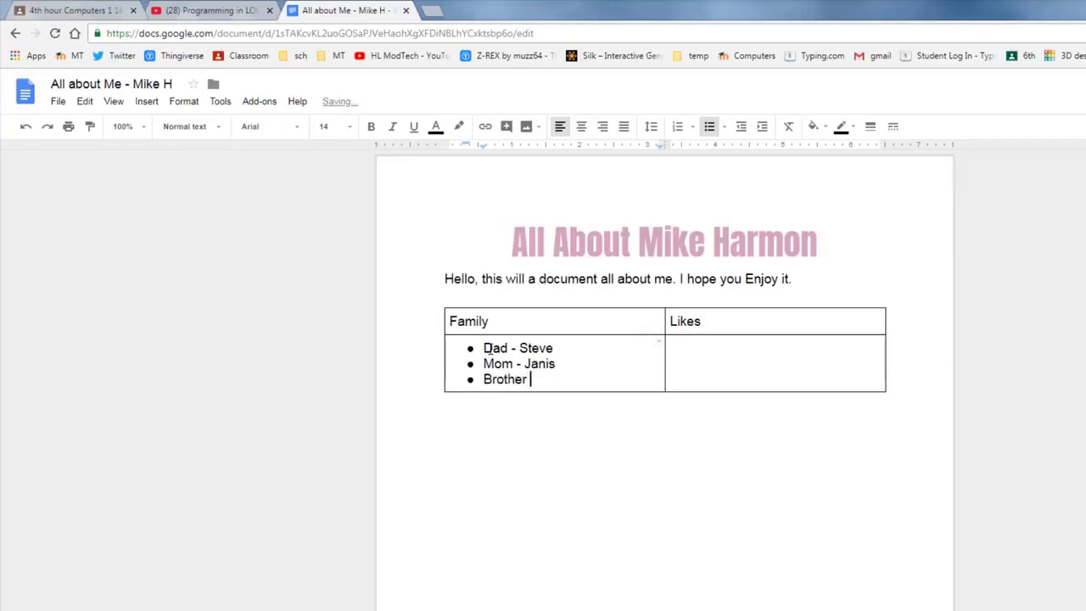
pyautogui.write('- Jeff')
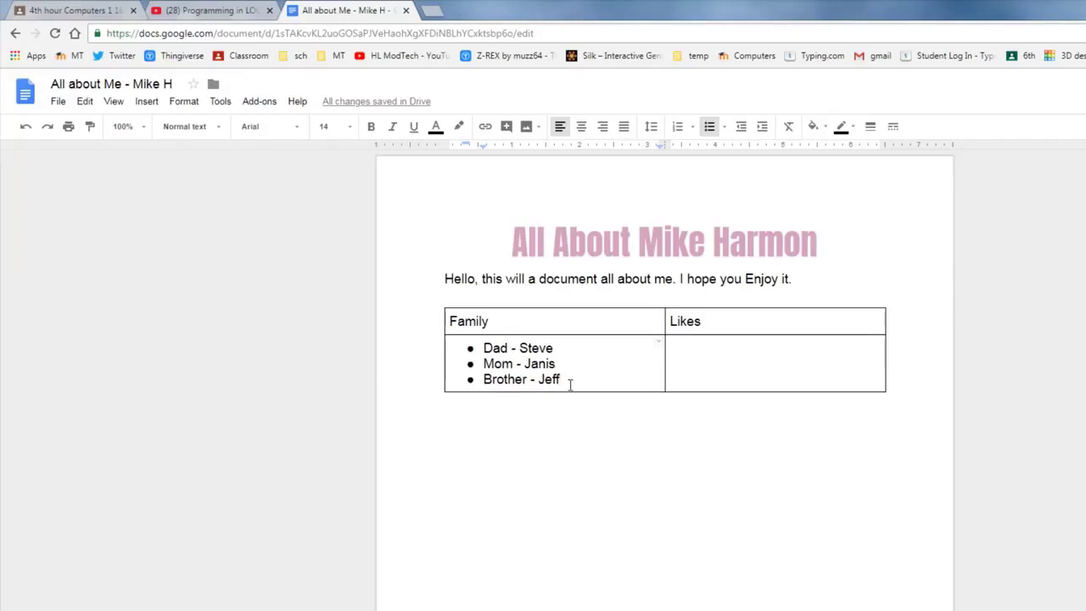
# Step: Add a fourth bullet to the Family list reading "Cousin - " followed by the cousin's first name
pyautogui.press('Return')
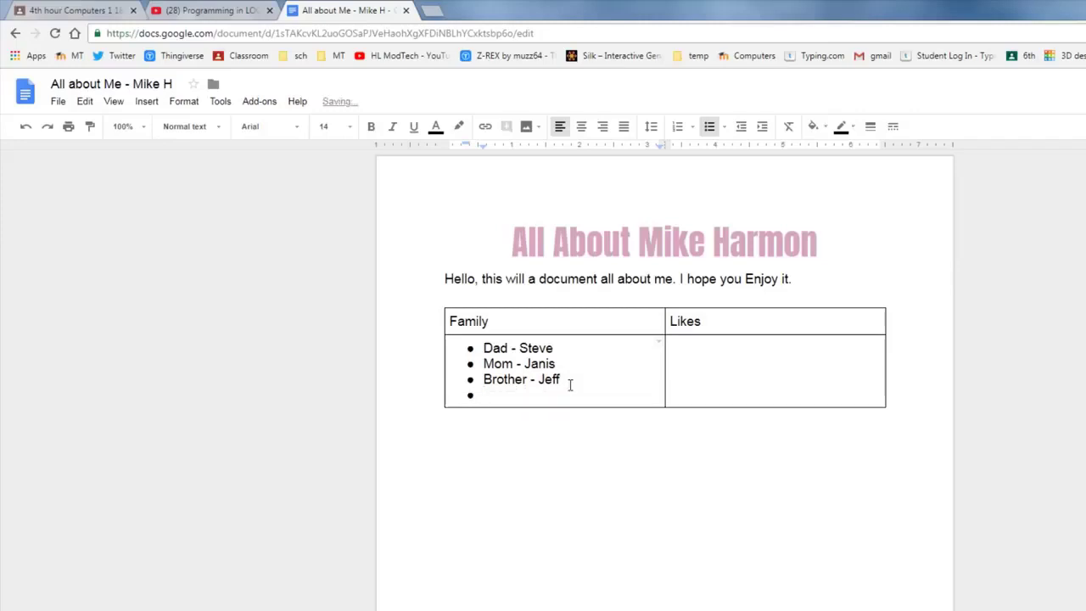
pyautogui.write('Couse')
pyautogui.press('BackSpace')
pyautogui.write('ion')
pyautogui.press('BackSpace')
pyautogui.press('BackSpace')
pyautogui.press('BackSpace')
pyautogui.write('ion')
pyautogui.press('BackSpace')
pyautogui.press('BackSpace')
pyautogui.write('n 0(')
pyautogui.press('BackSpace')
pyautogui.press('BackSpace')
pyautogui.write('0')
pyautogui.press('BackSpace')
pyautogui.press('BackSpace')
pyautogui.write('0')
pyautogui.press('BackSpace')
pyautogui.write('-')
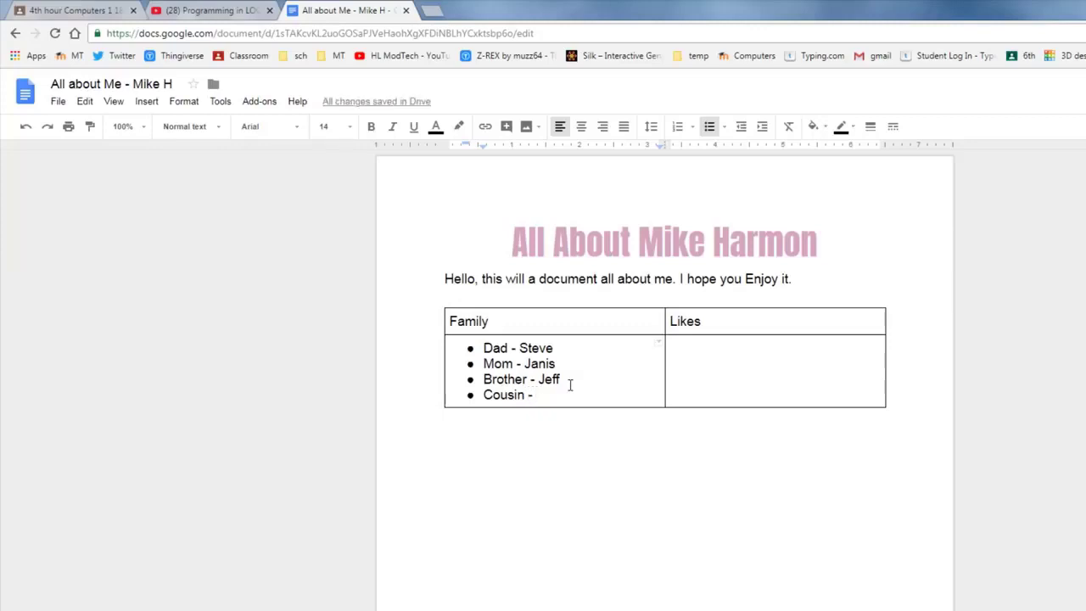
pyautogui.write(' Curt')
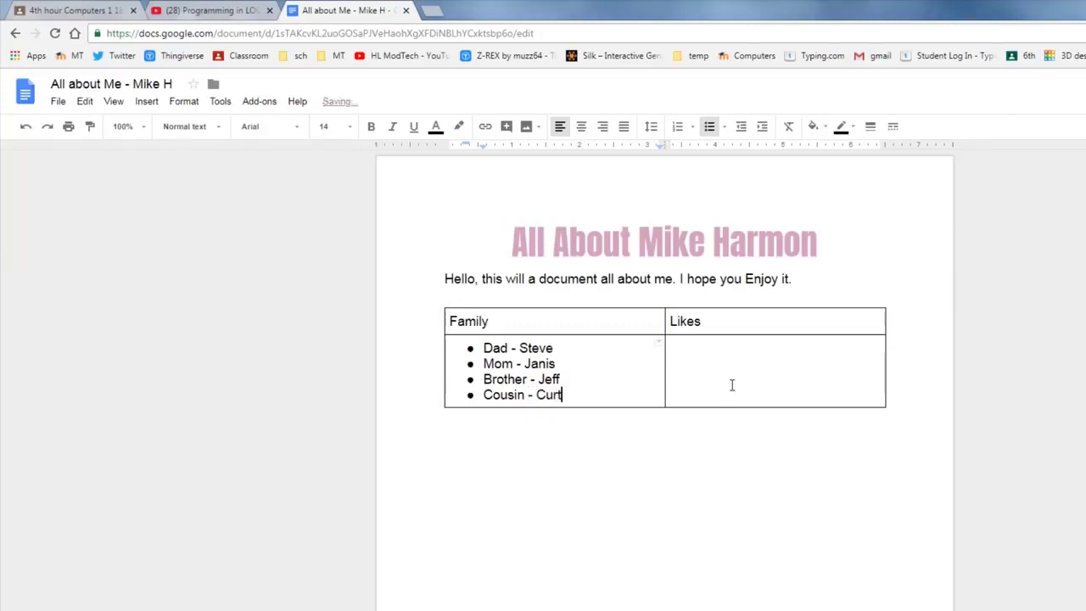
# Step: Try a diamond-style bulleted list in the empty cell below Likes and remove the bullet
pyautogui.click(722, 361)
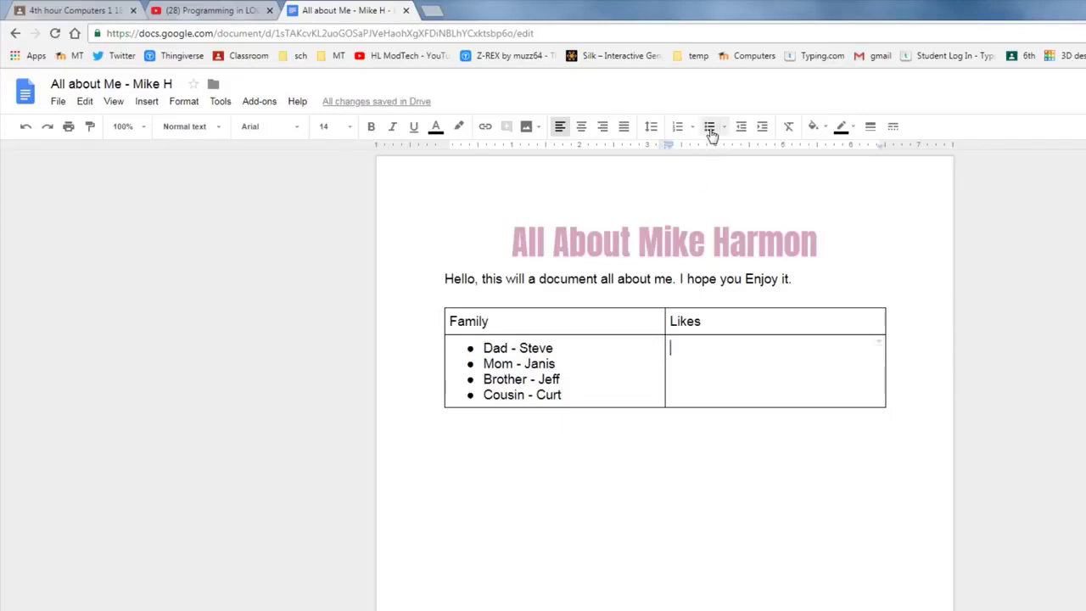
pyautogui.click(711, 134)
pyautogui.click(726, 129)
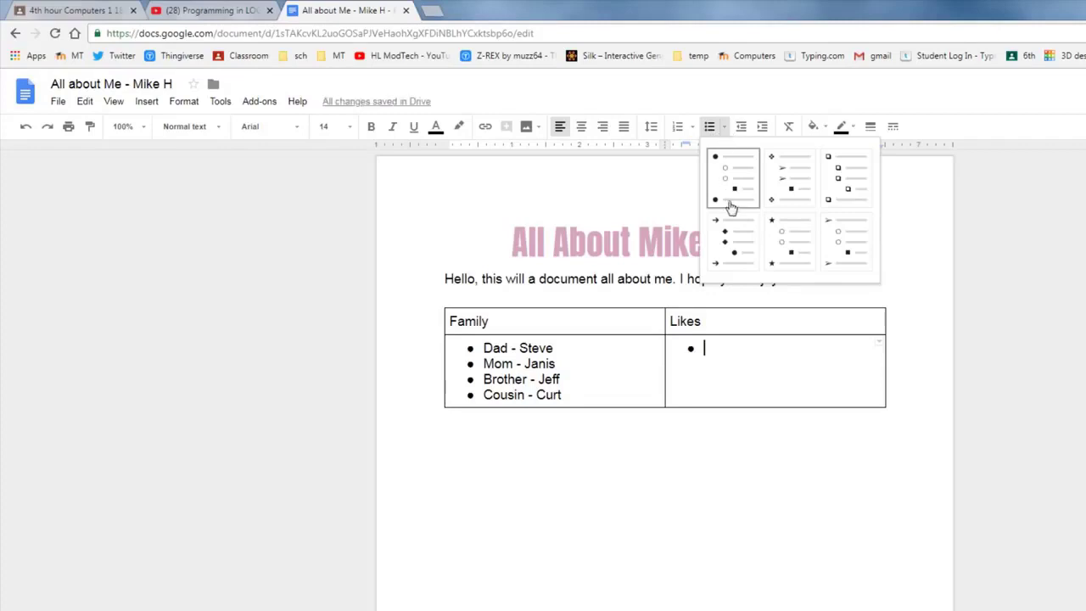
pyautogui.click(785, 180)
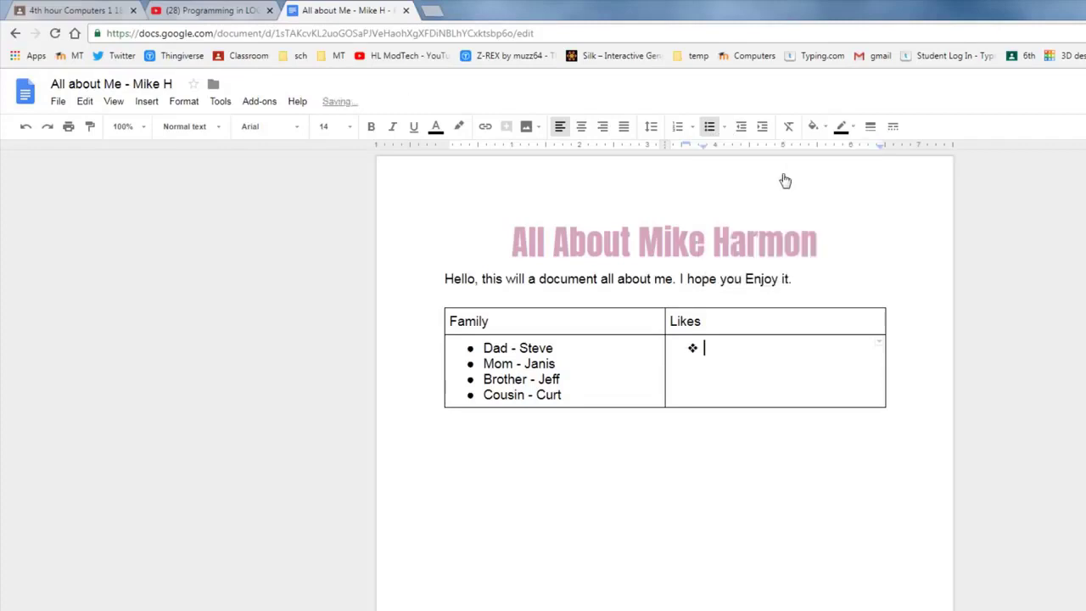
pyautogui.click(716, 134)
# Step: Fill the cell below Likes with a star-bulleted list: Detroit Lions, Detroit Tigers, Detroit Pistons, Detroit Red Wings, Playing Hockey, HLModTech YouTube Channel, 3D printing
pyautogui.click(726, 134)
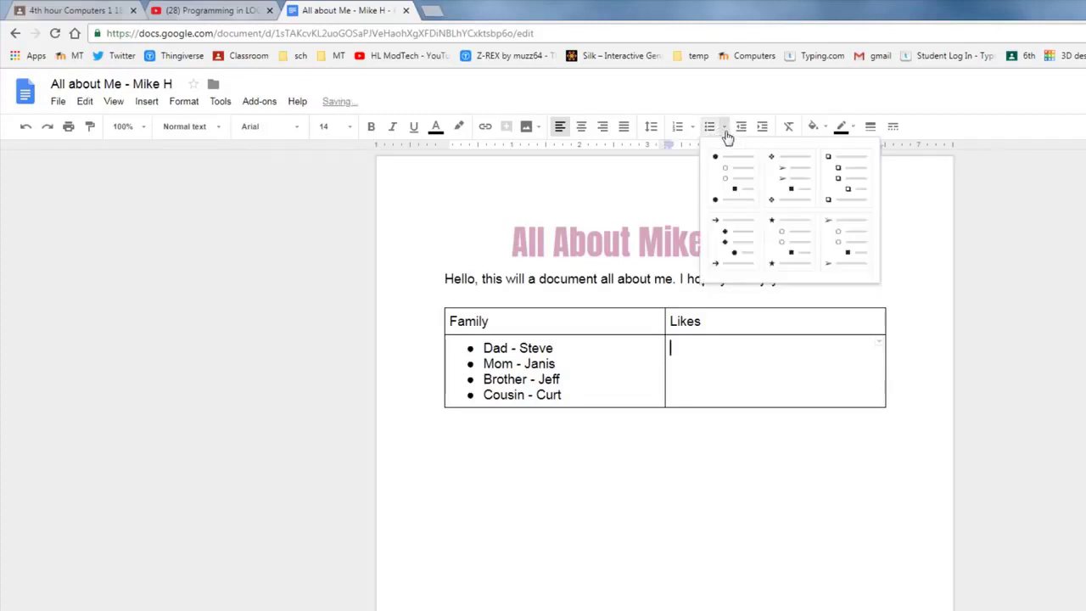
pyautogui.click(785, 252)
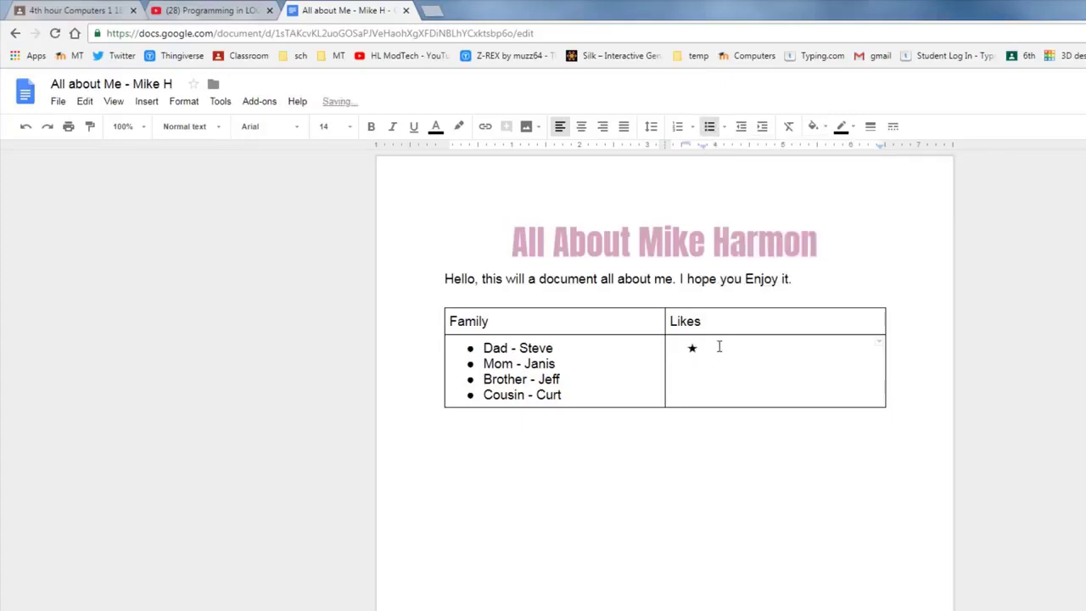
pyautogui.write('Detroit Lions')
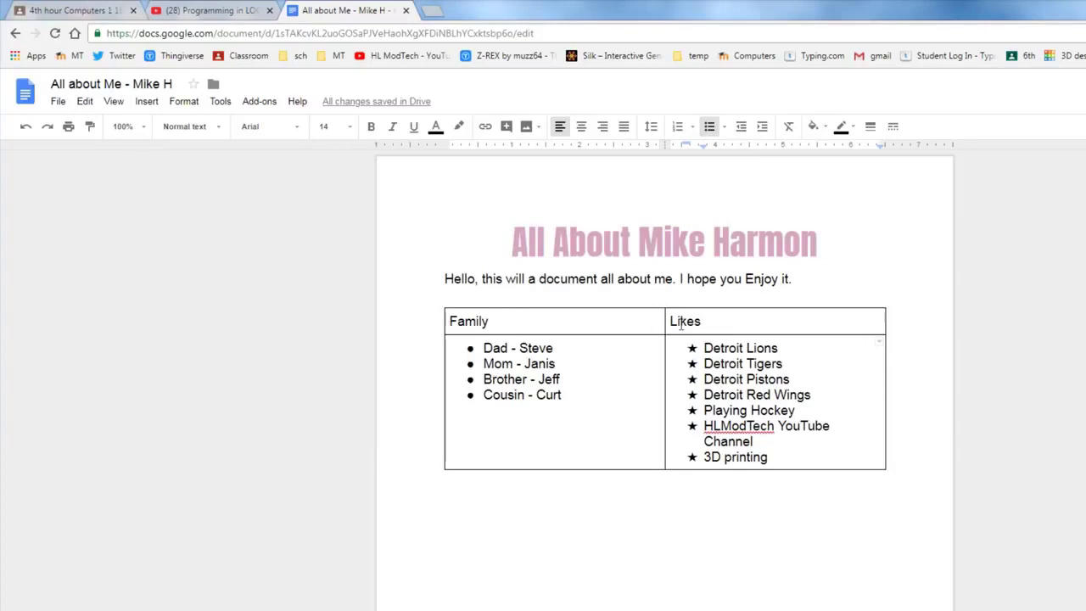
# Step: Center the Family and Likes headings within their table cells
pyautogui.moveTo(703, 320); pyautogui.dragTo(495, 315)
pyautogui.click(581, 127)
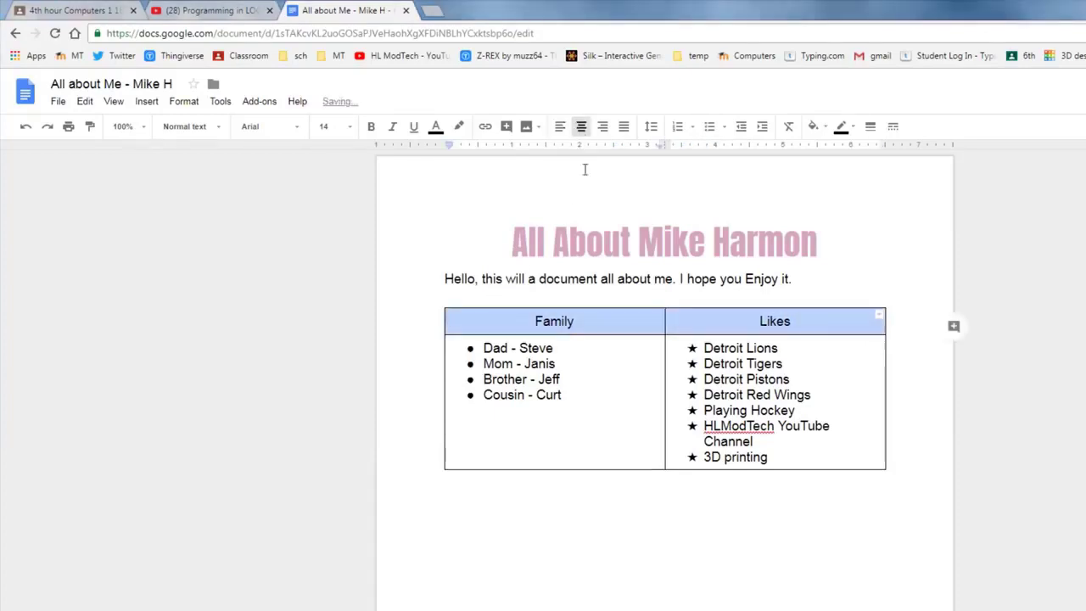
pyautogui.click(616, 364)
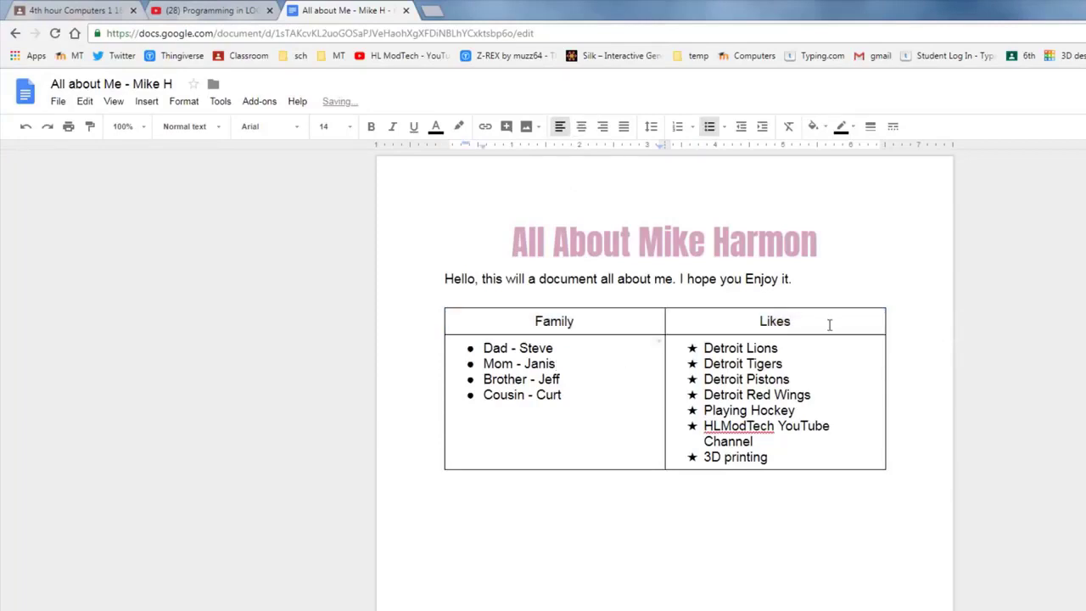
# Step: Fill the background of the Family and Likes heading cells with the palest red berry shade
pyautogui.moveTo(829, 322); pyautogui.dragTo(503, 322)
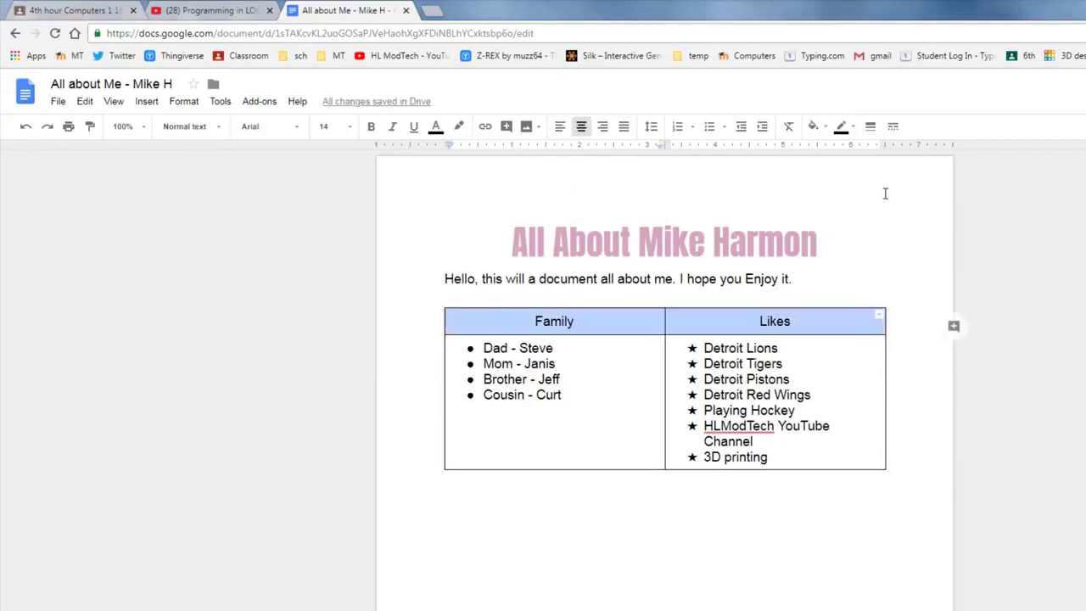
pyautogui.click(824, 127)
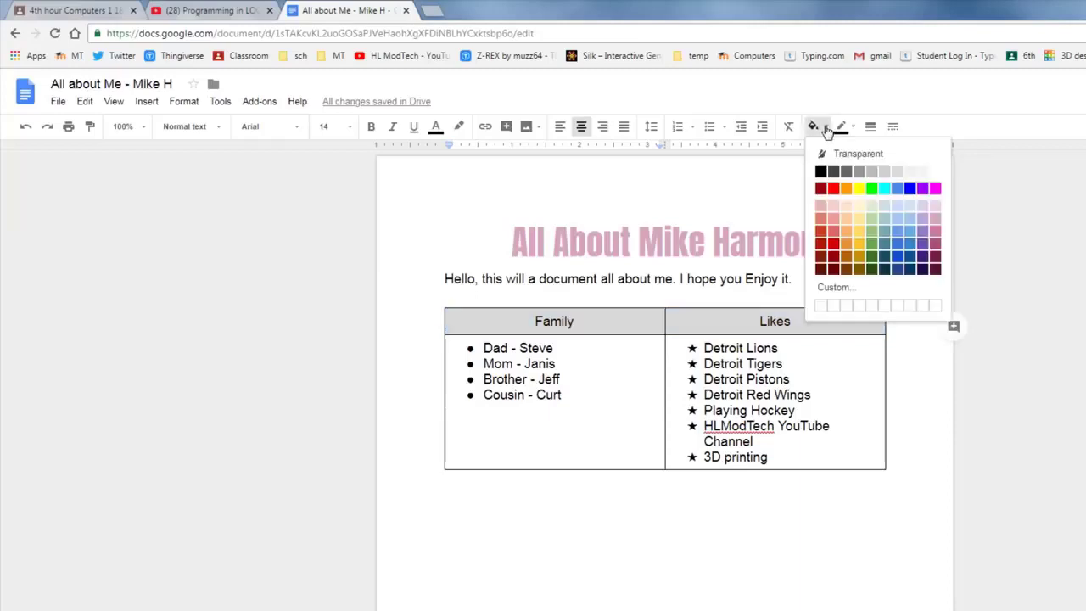
pyautogui.click(823, 207)
pyautogui.click(647, 367)
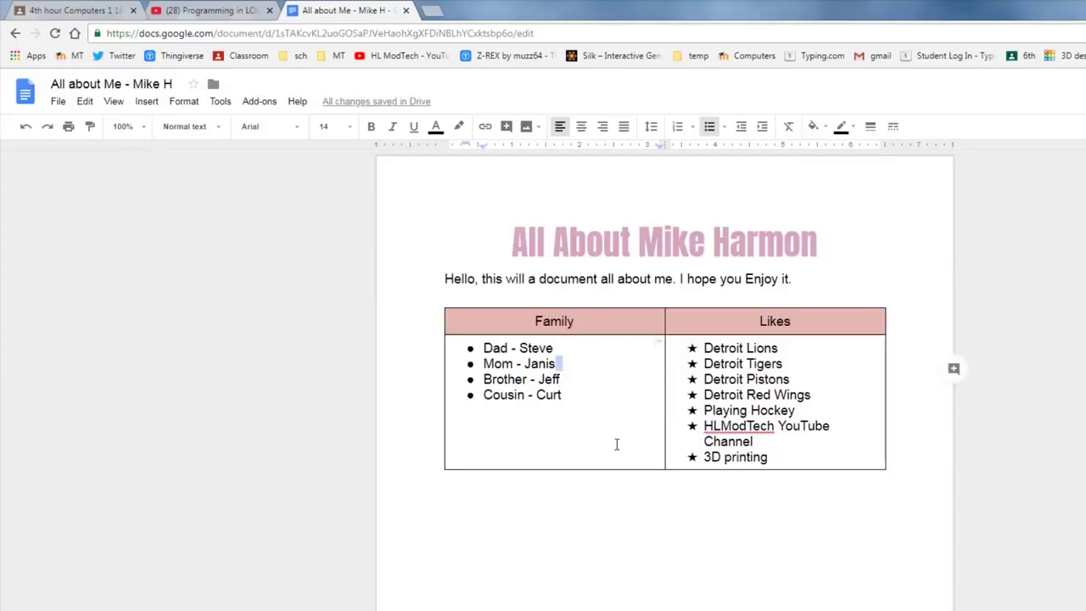
# Step: Set the border color of the whole table to bright red
pyautogui.moveTo(475, 334); pyautogui.dragTo(861, 475)
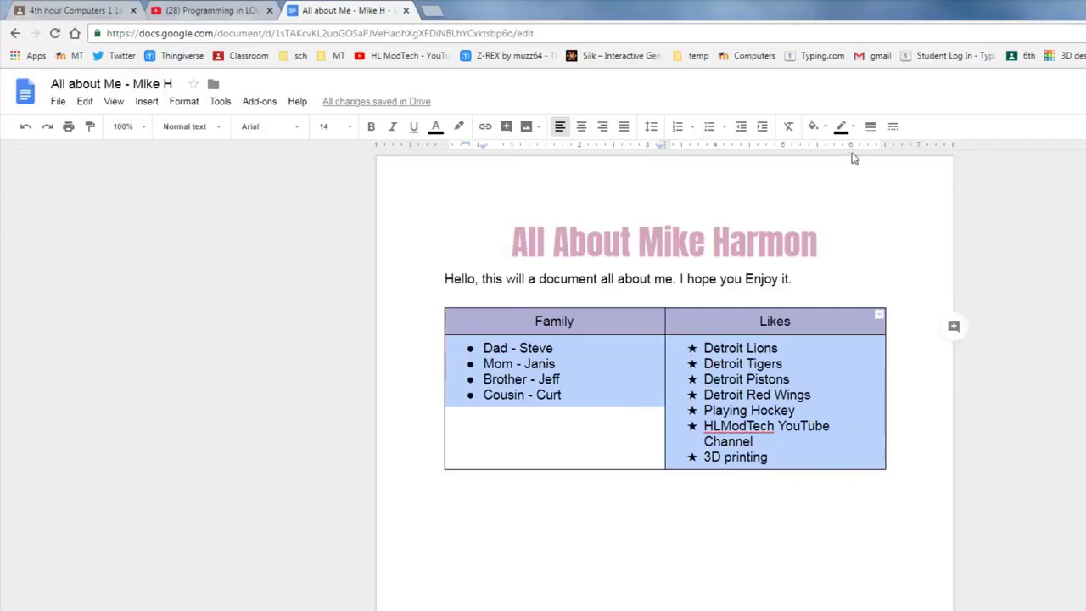
pyautogui.click(851, 127)
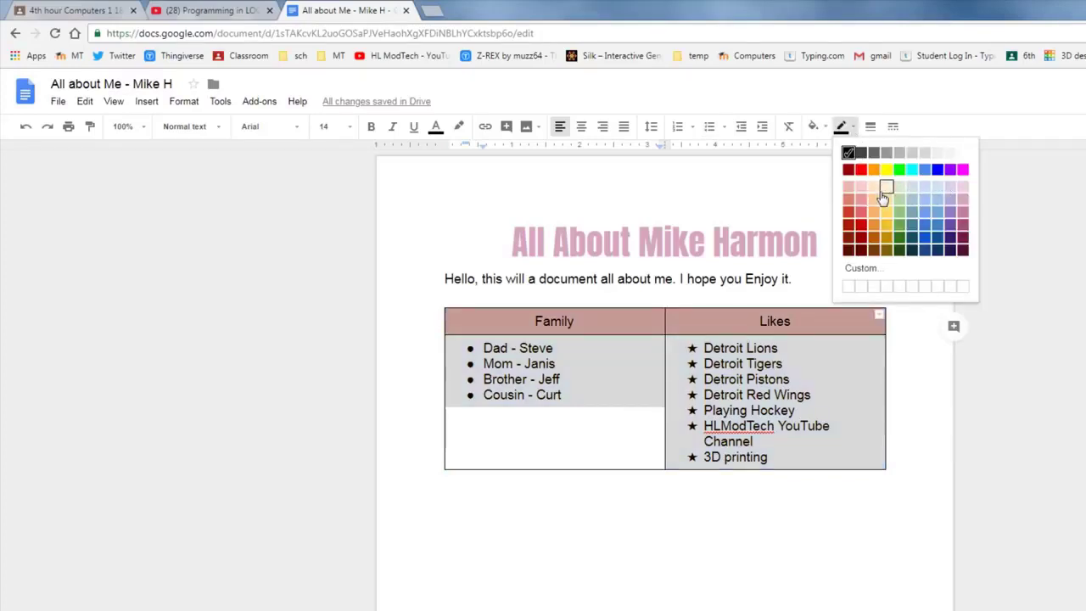
pyautogui.click(861, 171)
pyautogui.click(387, 408)
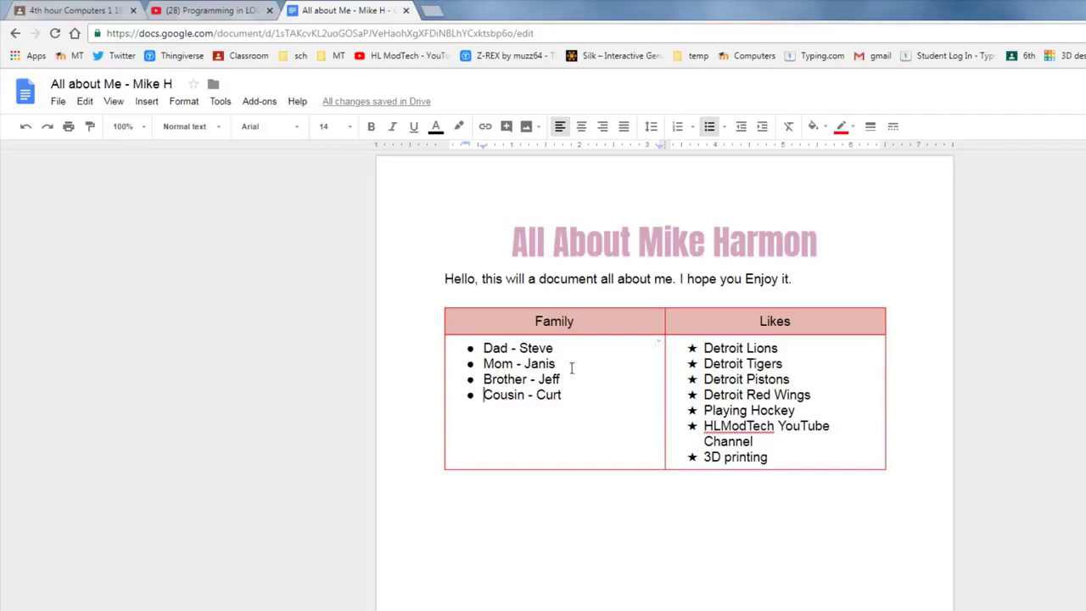
pyautogui.moveTo(468, 347); pyautogui.dragTo(526, 396)
pyautogui.click(603, 396)
pyautogui.click(478, 363)
pyautogui.press('Return')
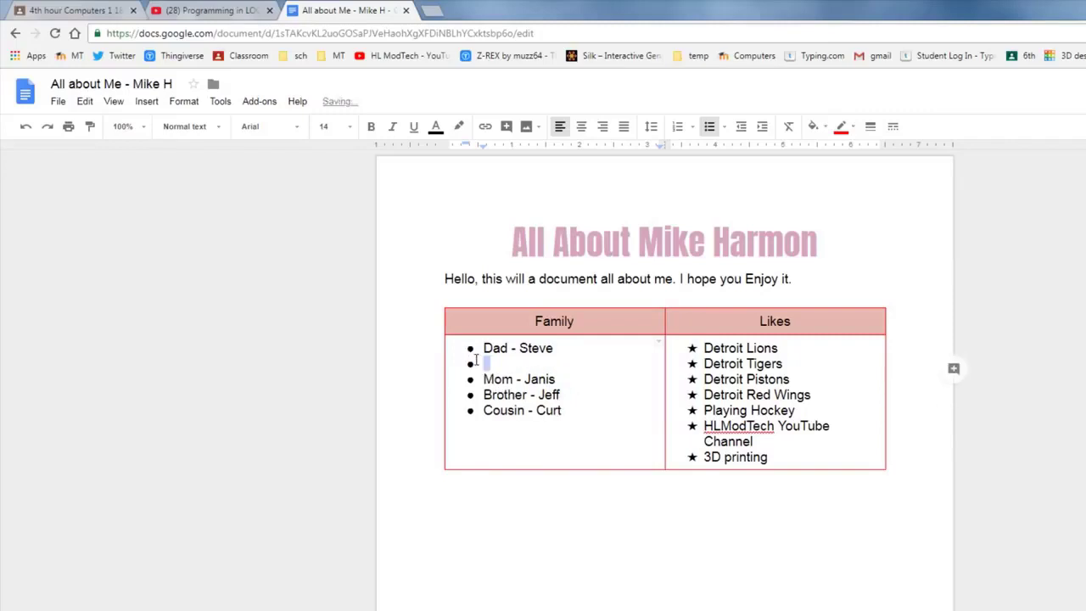
pyautogui.hotkey('ctrl', 'z')
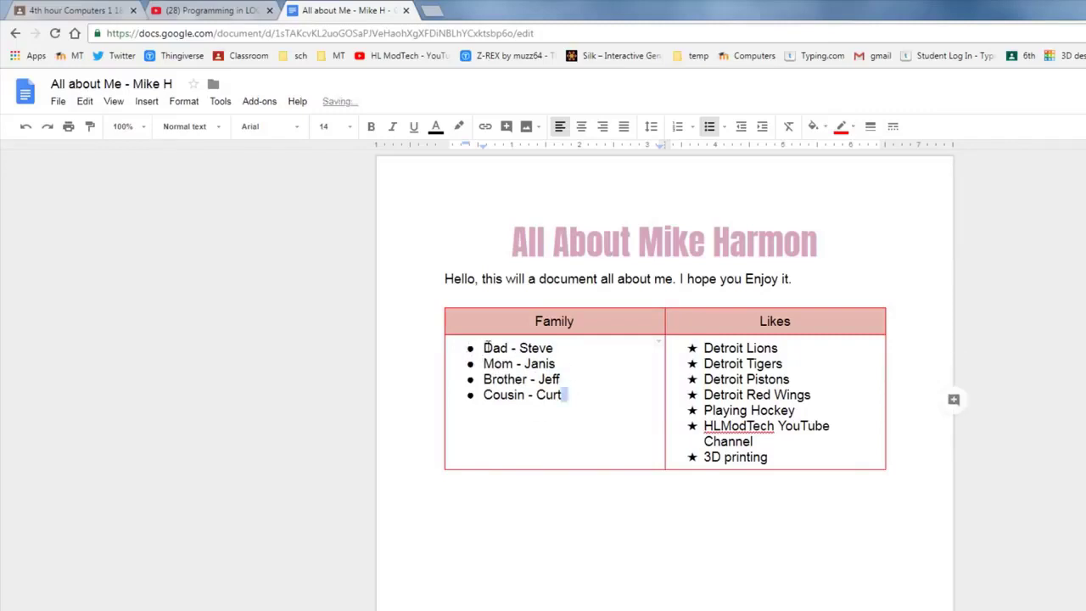
# Step: Try centering the bulleted Family list within its cell, and set it back to left alignment
pyautogui.moveTo(487, 348); pyautogui.dragTo(583, 410)
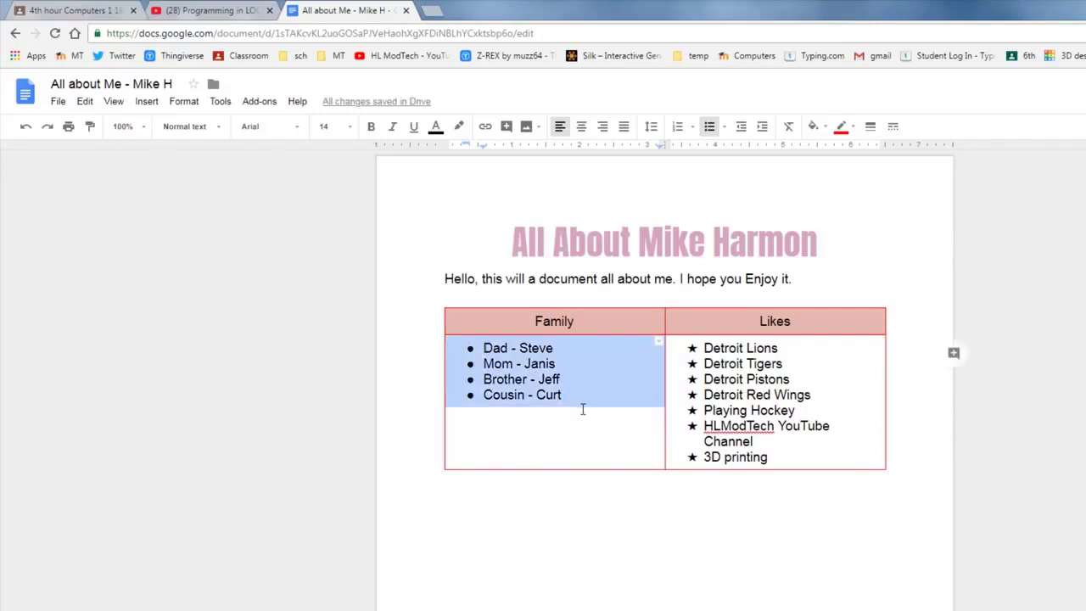
pyautogui.click(564, 367)
pyautogui.moveTo(482, 348); pyautogui.dragTo(564, 397)
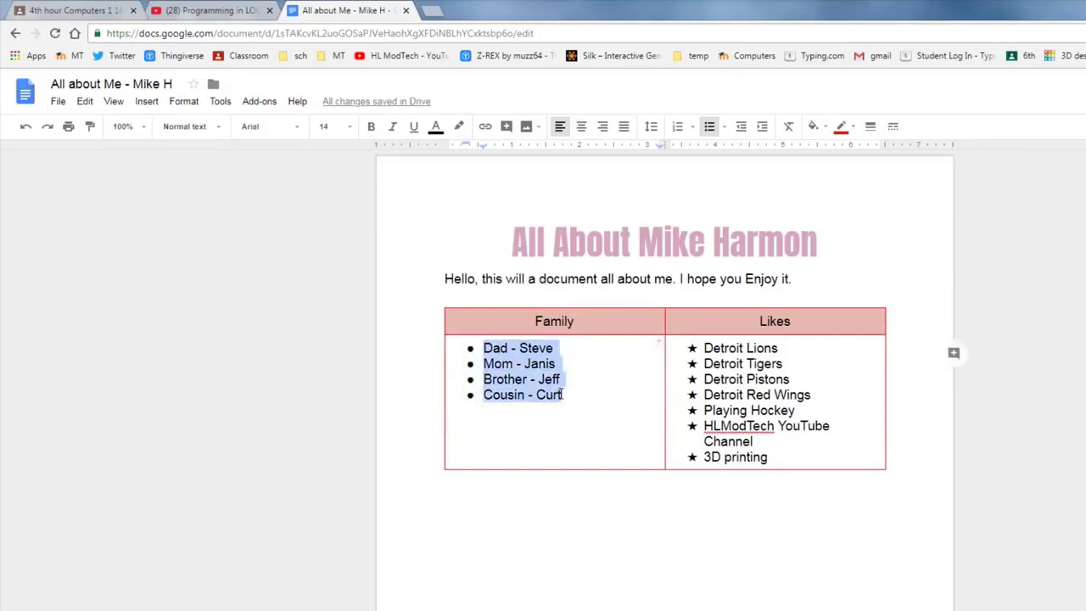
pyautogui.click(582, 126)
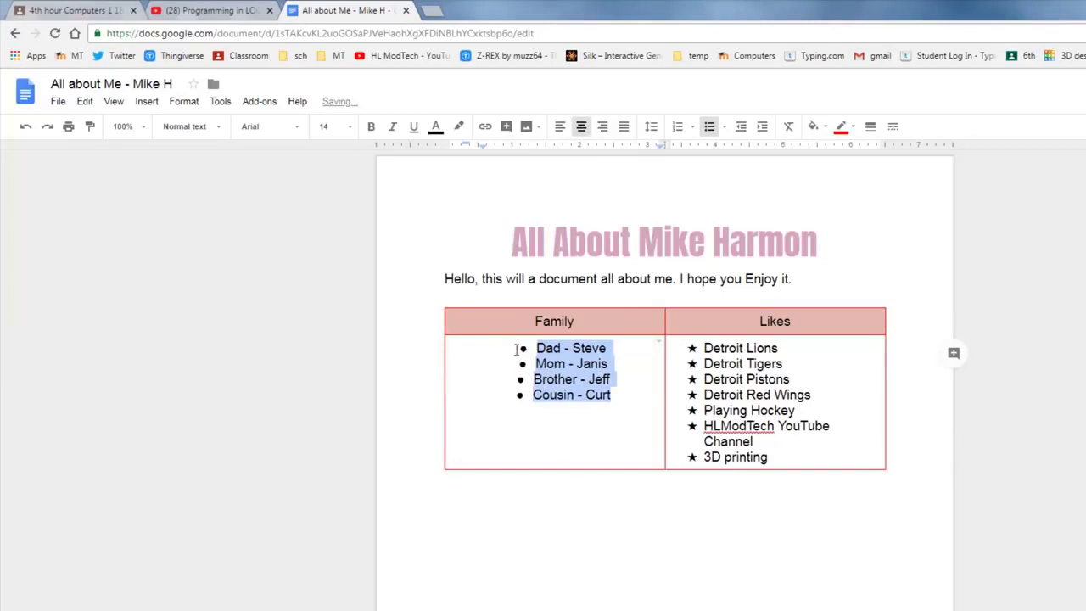
pyautogui.click(561, 126)
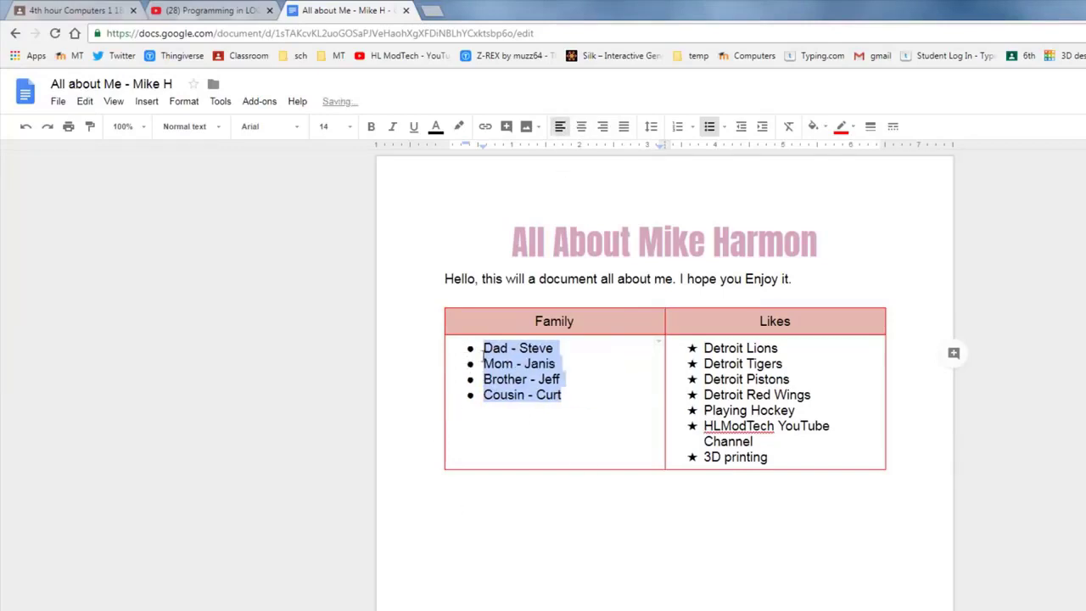
# Step: Write a paragraph below the table about 28 years of teaching, wife, son and daughter, 25 years in Holland Michigan and enjoying technology, with "daughter" in lowercase
pyautogui.click(532, 508)
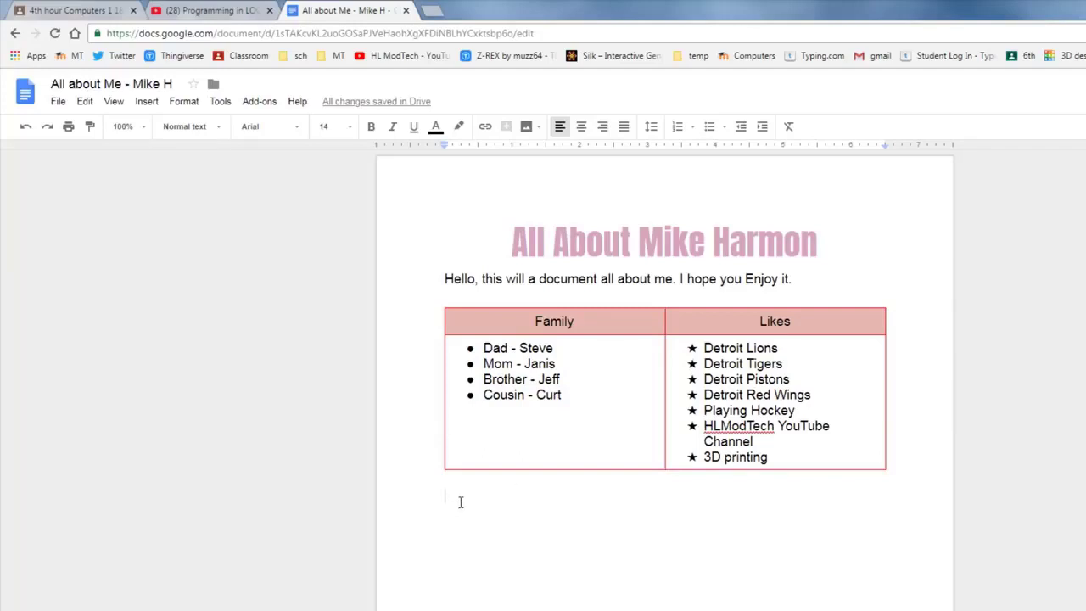
pyautogui.write('I have been teaching for 28 years. I have a wife Mrs. Harmon, a son Drew and a Daughter Anna.  I have lived in Holland Michigan for 25 years and enjoy playing with technology.')
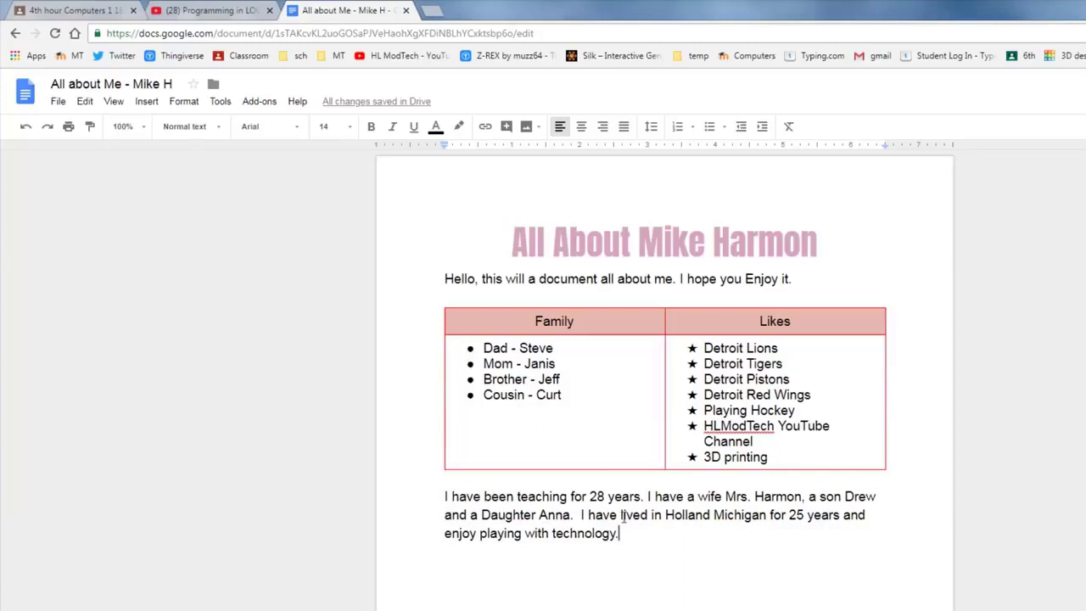
pyautogui.moveTo(482, 512); pyautogui.dragTo(490, 513)
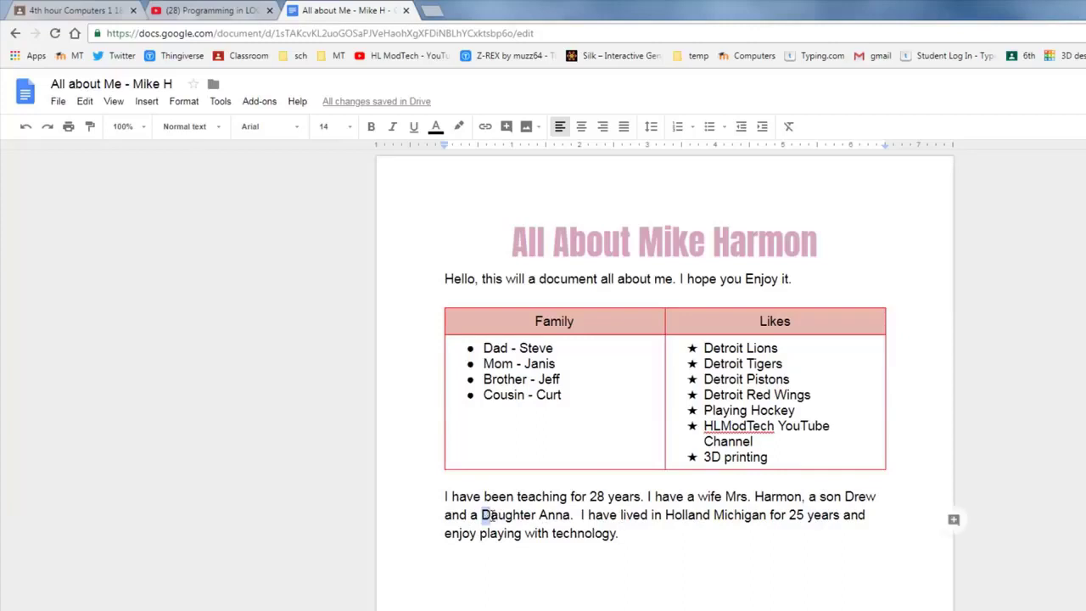
pyautogui.write('d')
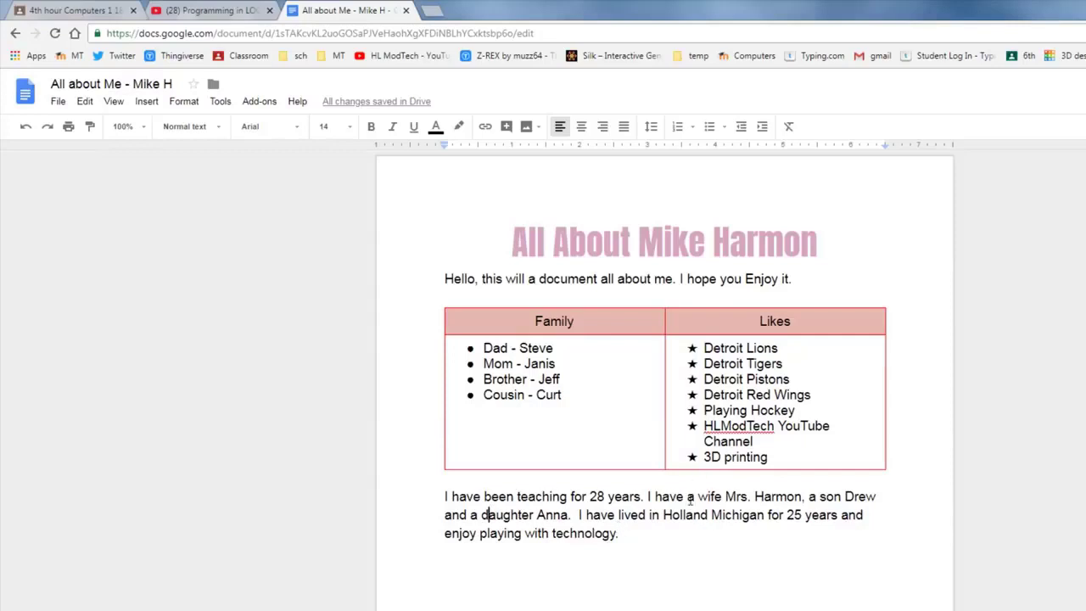
pyautogui.rightClick(729, 426)
pyautogui.click(719, 428)
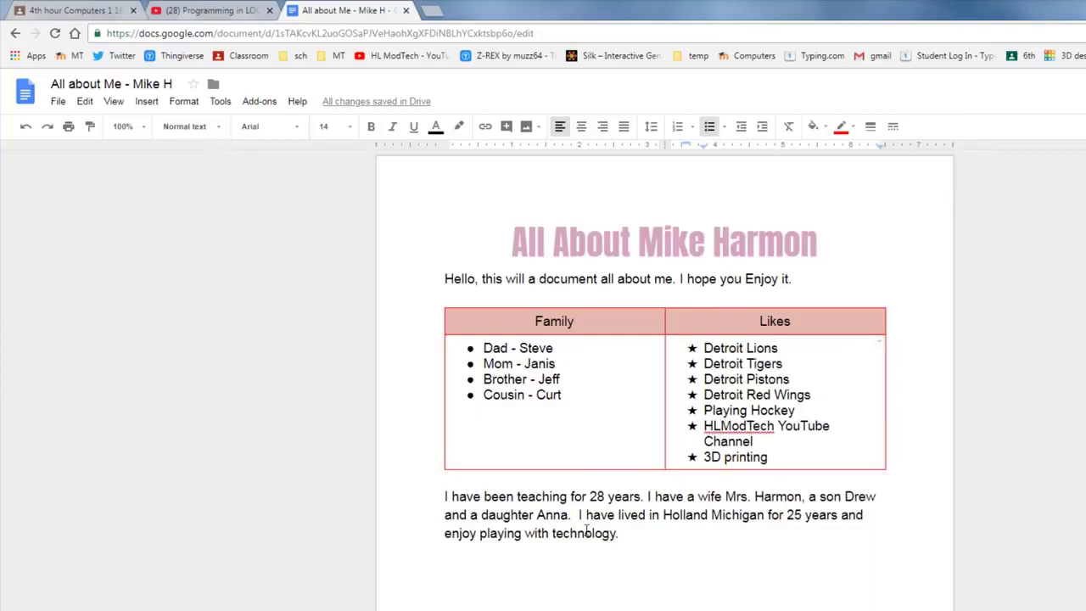
pyautogui.click(619, 533)
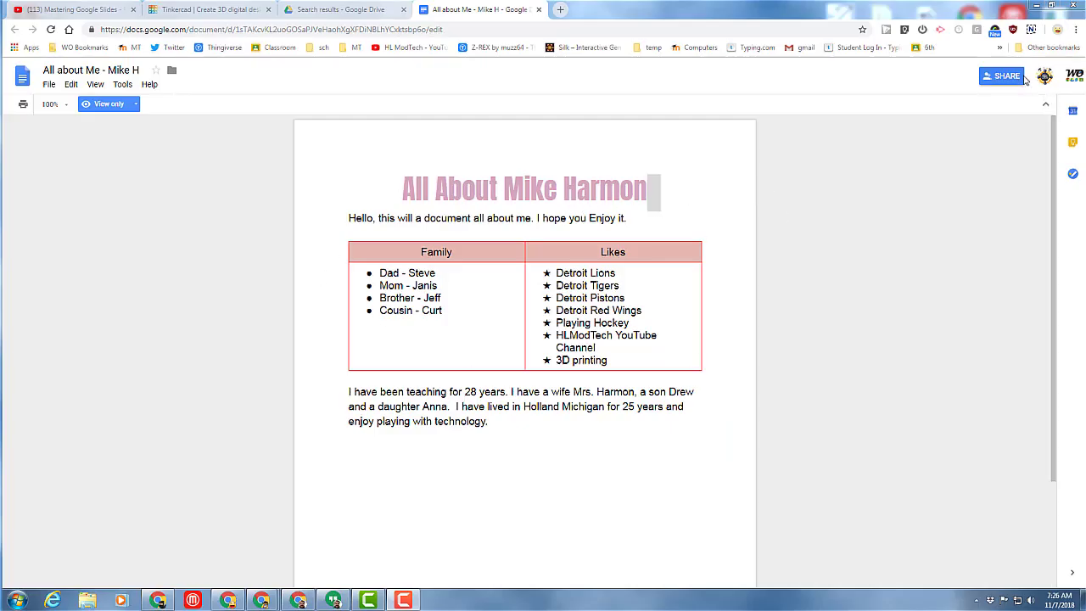
# Step: Capture the document's content from heading to closing paragraph as a selected-area Nimbus screenshot and save it as a PNG in Downloads
pyautogui.click(1032, 30)
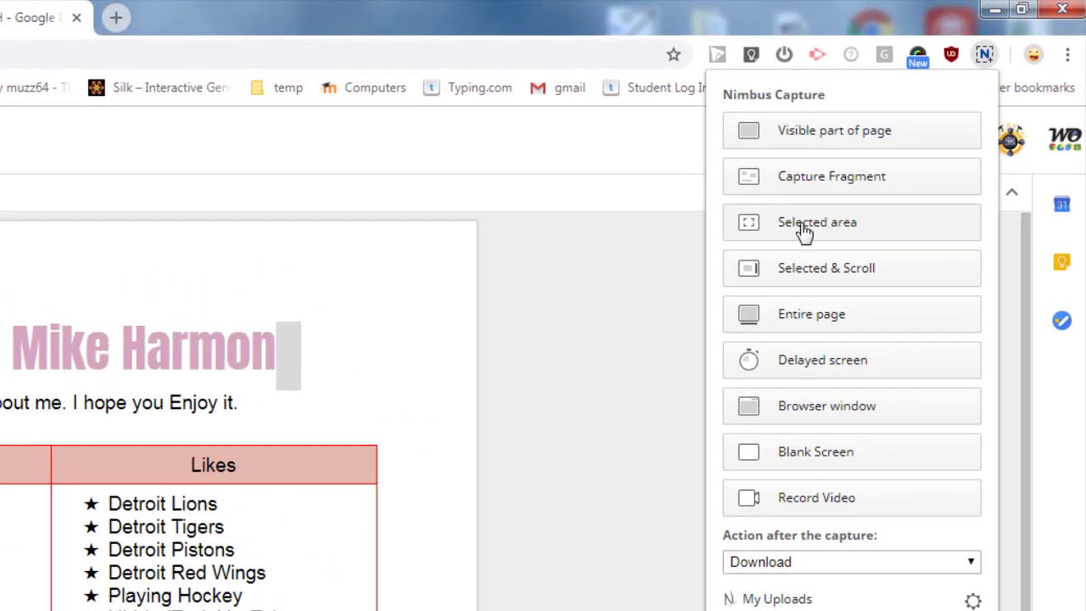
pyautogui.click(806, 231)
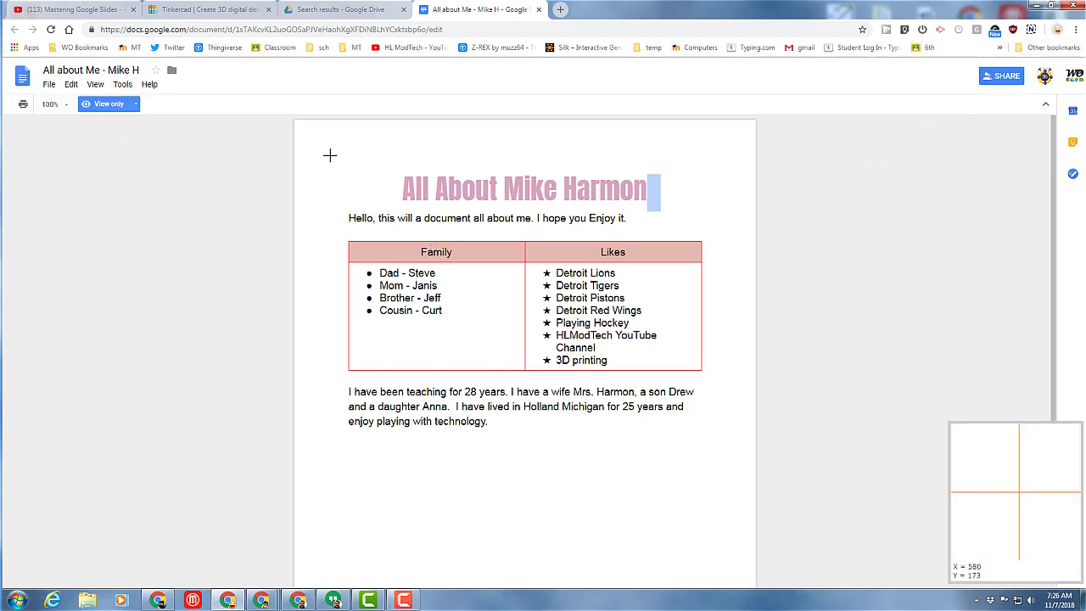
pyautogui.moveTo(330, 155); pyautogui.dragTo(728, 437)
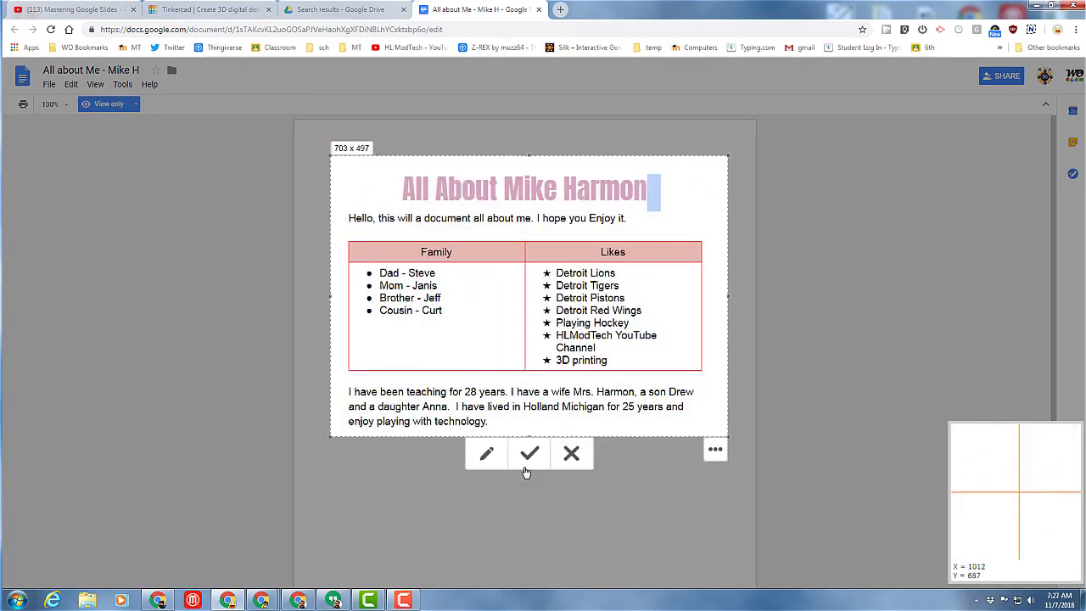
pyautogui.click(527, 457)
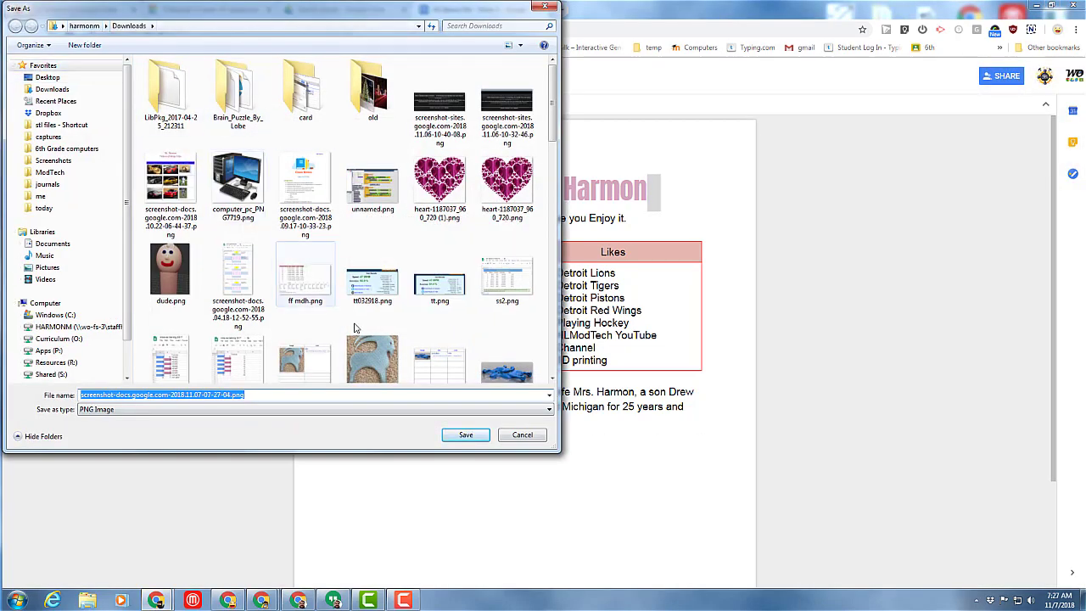
pyautogui.click(465, 436)
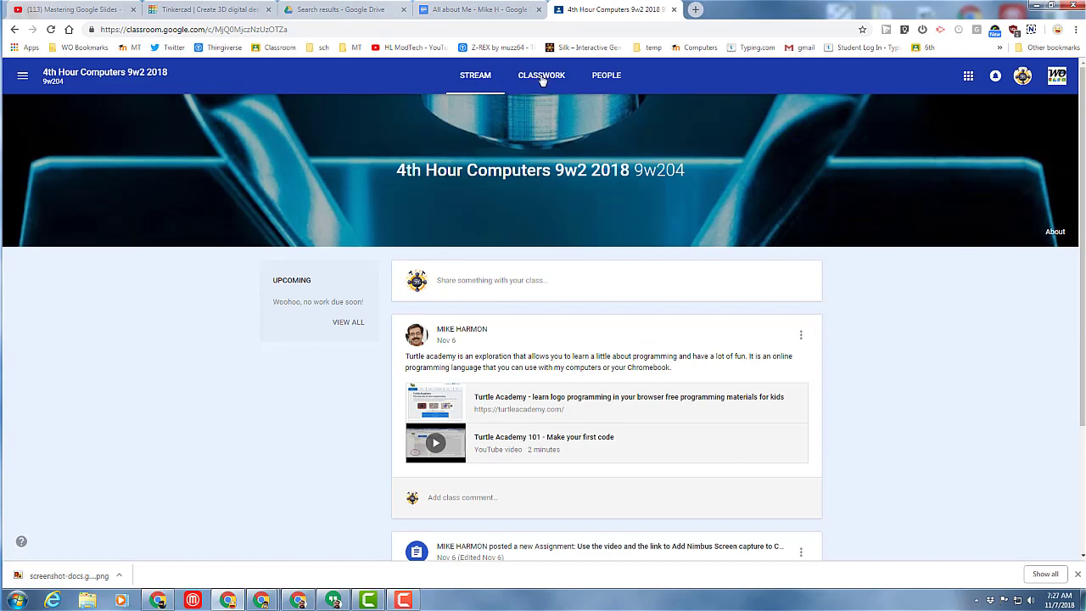
# Step: In the 4th Hour Computers class, open the Google Docs lesson 1 screenshot assignment from the classwork, leaving and reopening it once
pyautogui.click(542, 76)
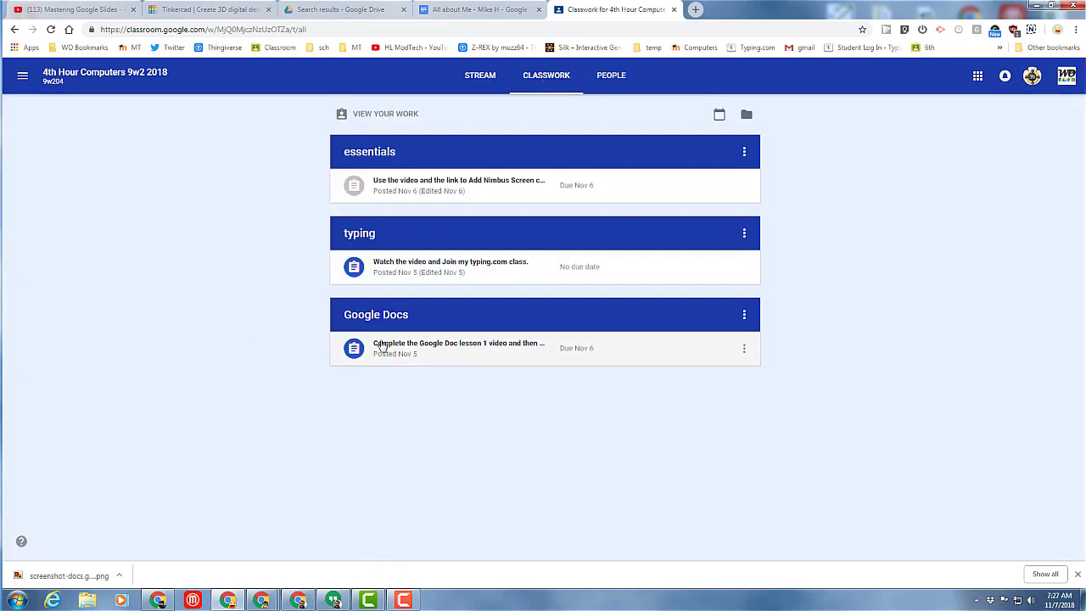
pyautogui.click(430, 348)
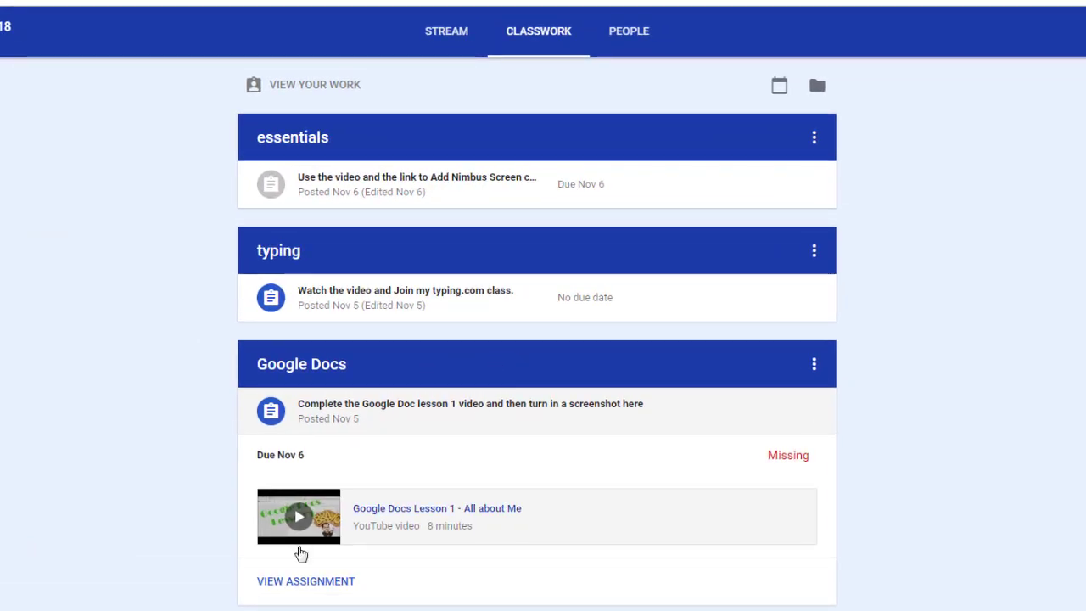
pyautogui.click(308, 585)
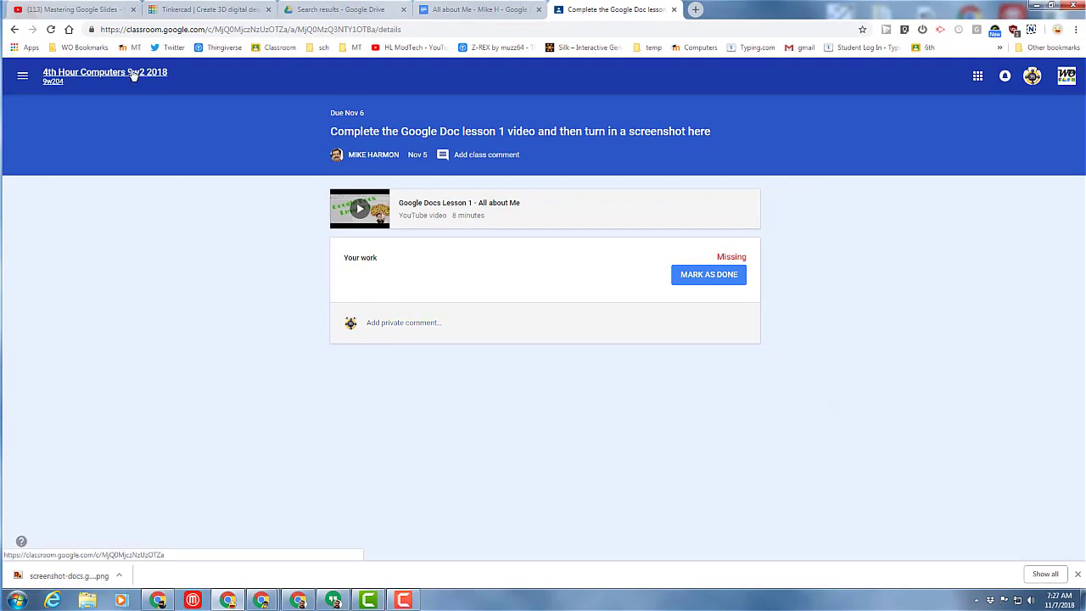
pyautogui.click(136, 75)
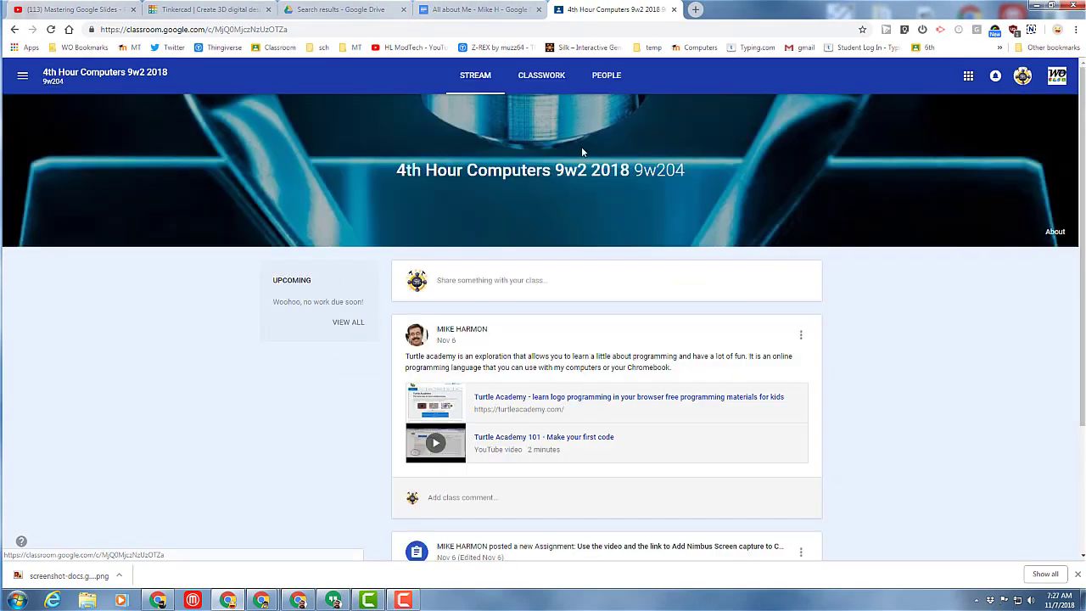
pyautogui.click(547, 77)
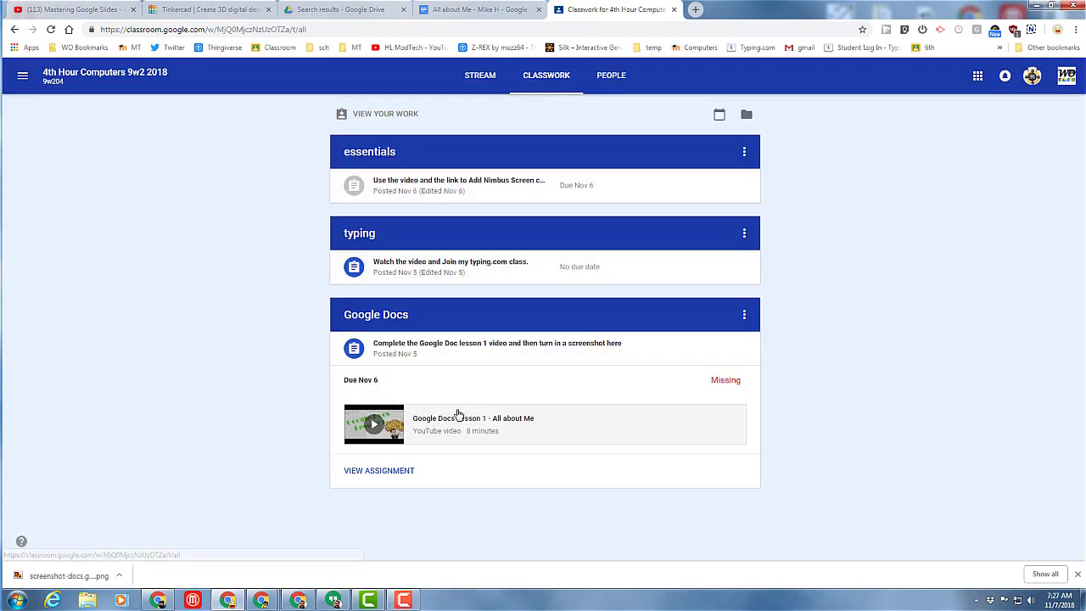
pyautogui.click(390, 477)
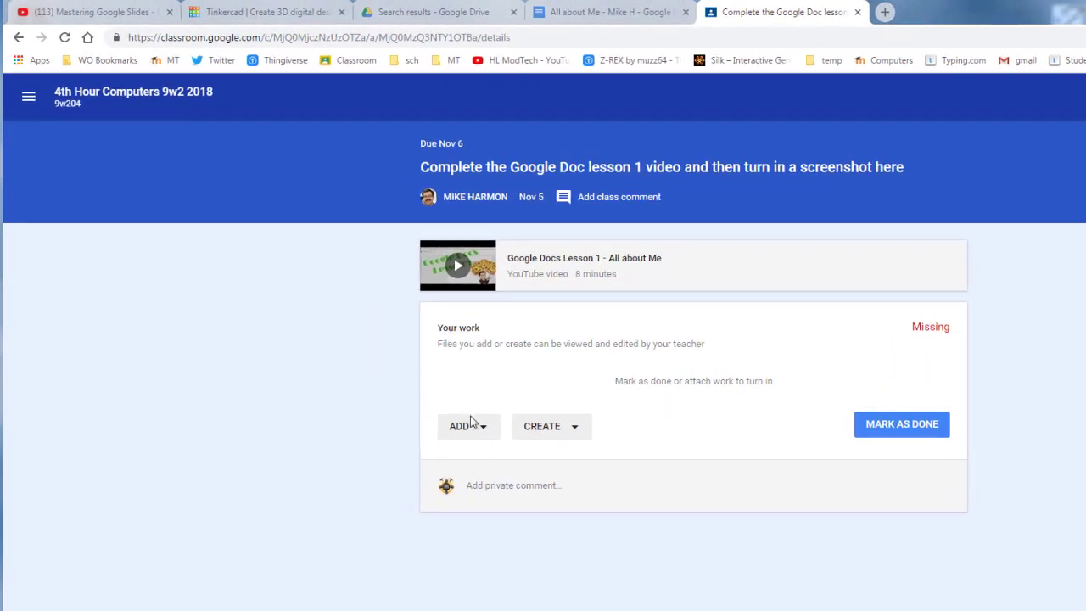
# Step: Attach screenshot-docs.google.com-2018.11.07-07-27-04.png from the computer's Downloads folder to the assignment
pyautogui.click(475, 429)
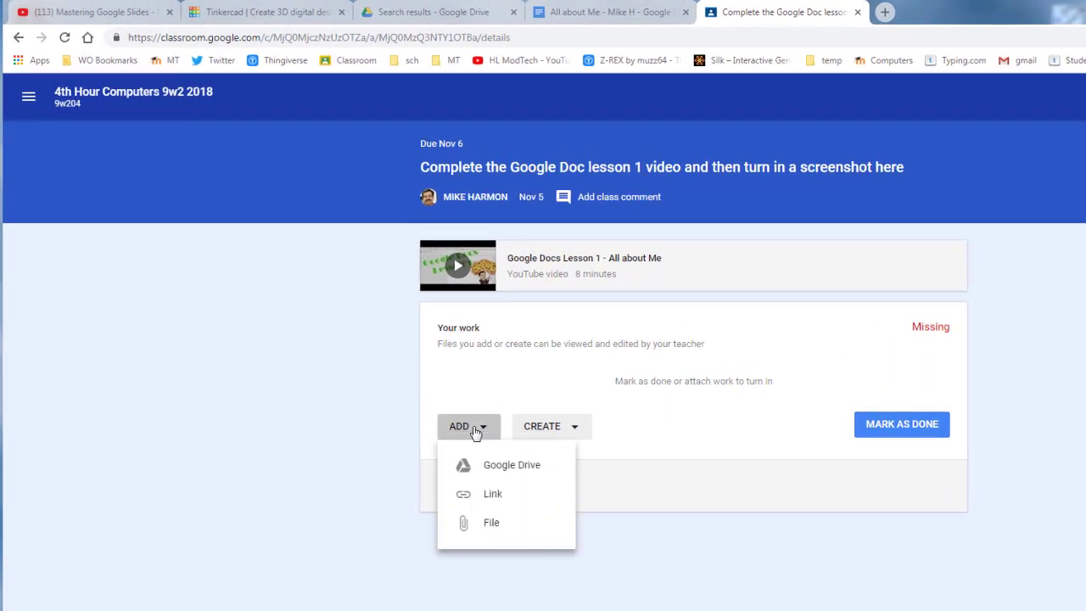
pyautogui.click(491, 525)
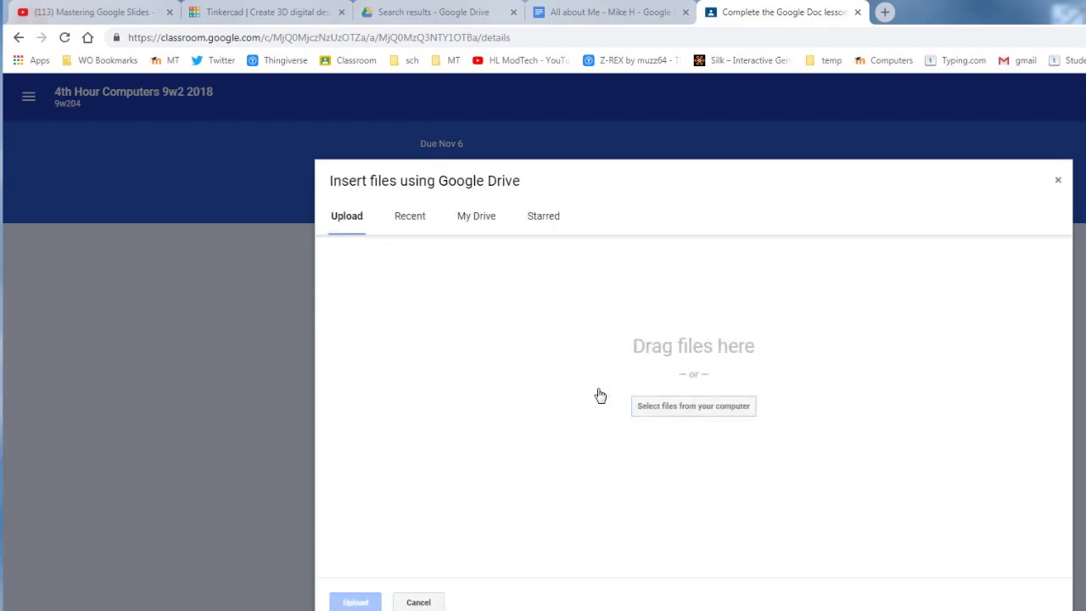
pyautogui.click(694, 415)
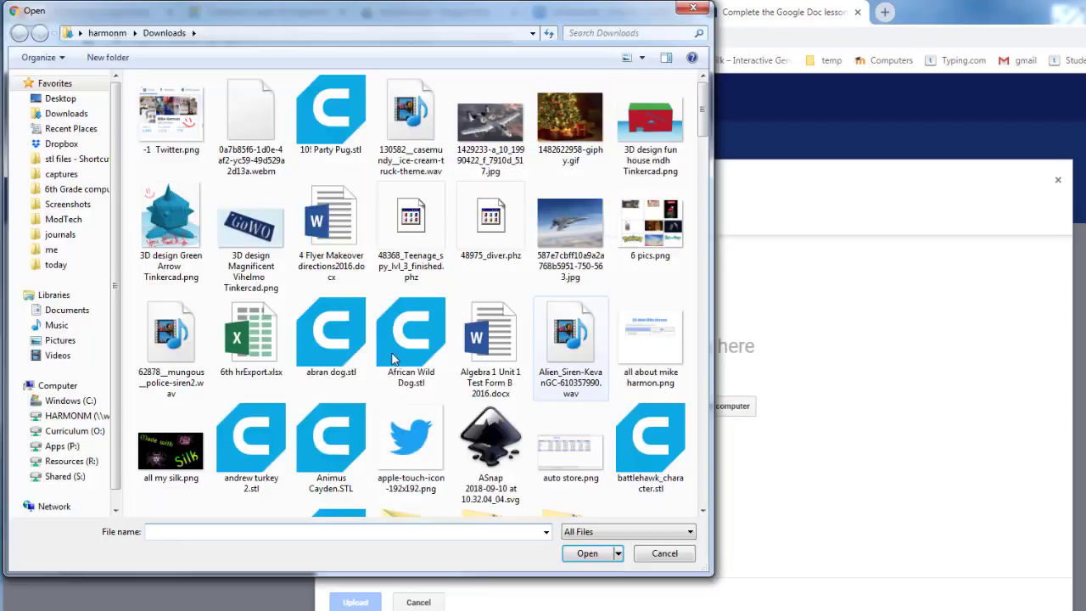
pyautogui.click(61, 115)
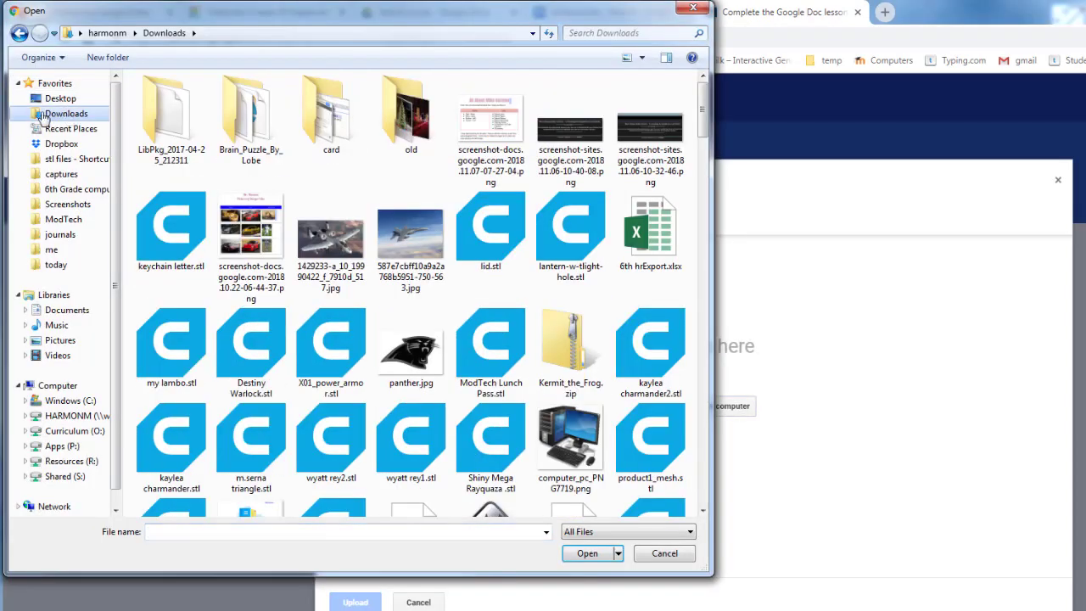
pyautogui.doubleClick(497, 126)
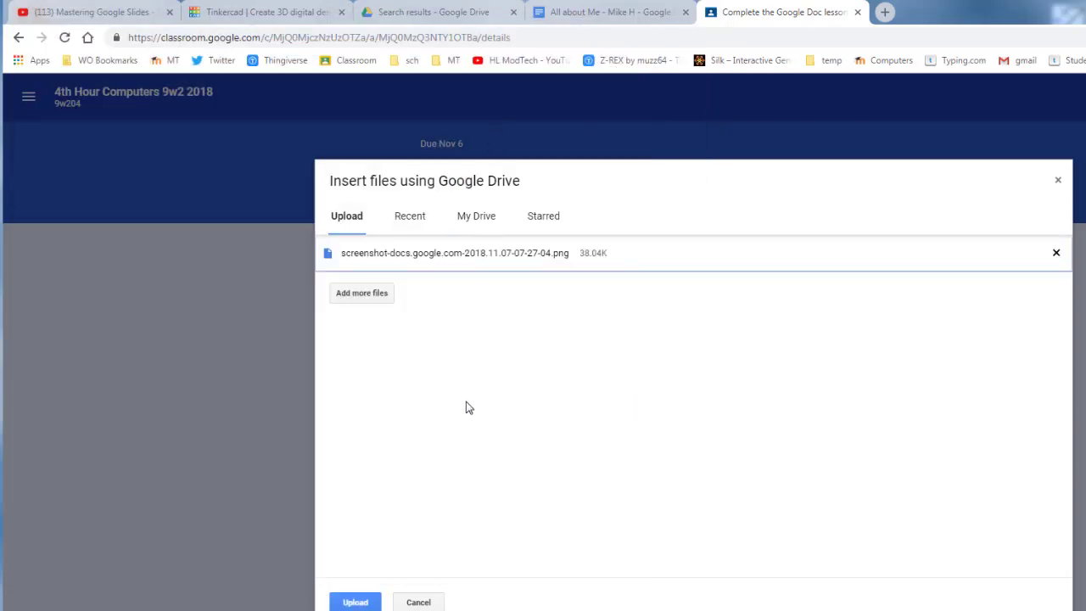
pyautogui.click(356, 602)
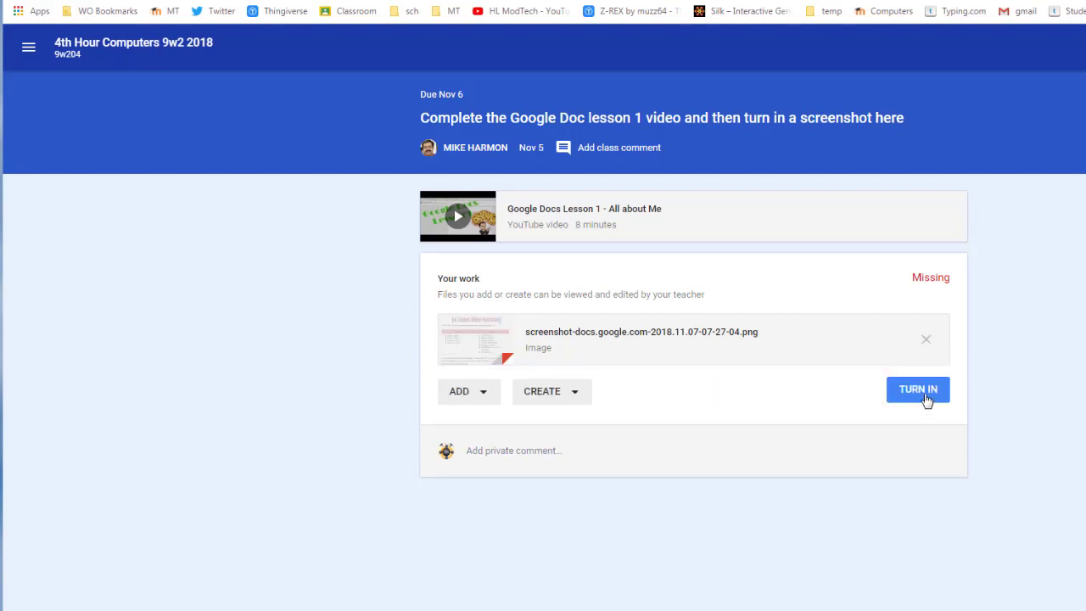
# Step: Turn in the assignment with the attached screenshot and return to the class's classwork list
pyautogui.click(925, 392)
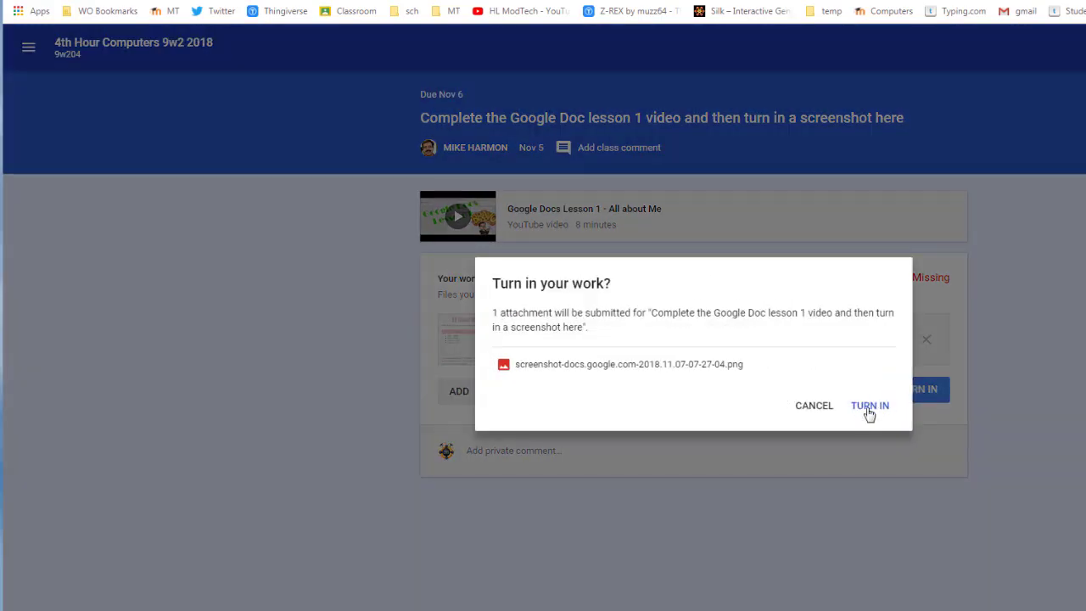
pyautogui.click(870, 407)
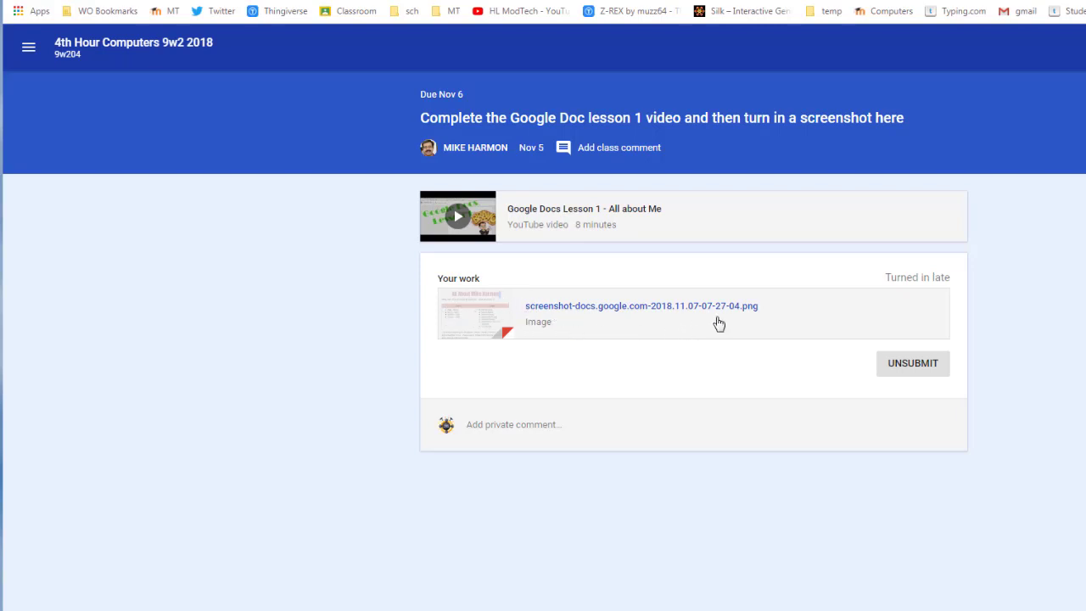
pyautogui.click(169, 54)
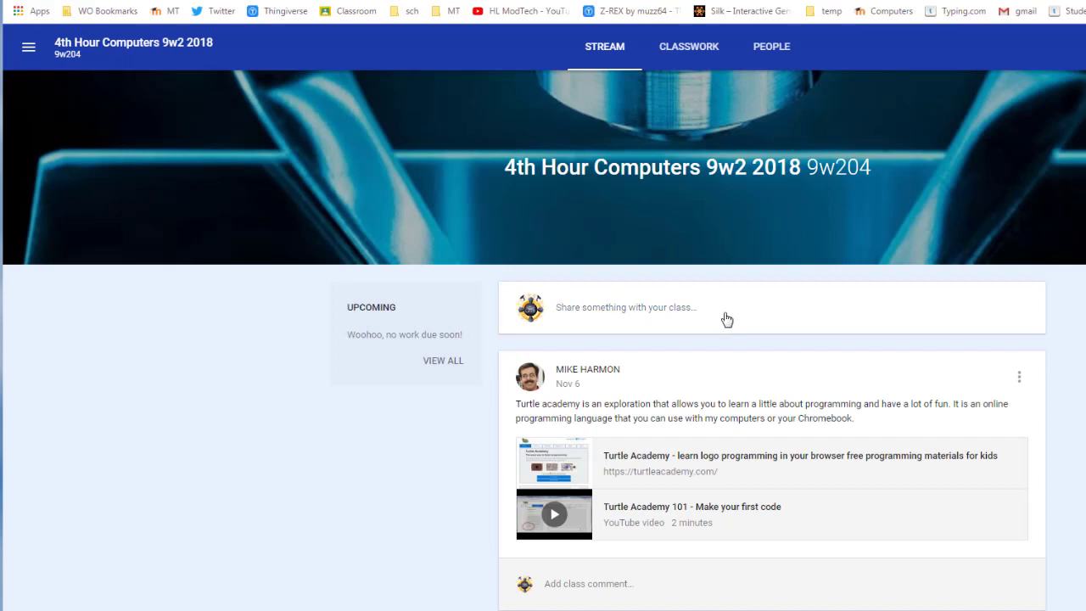
pyautogui.click(689, 56)
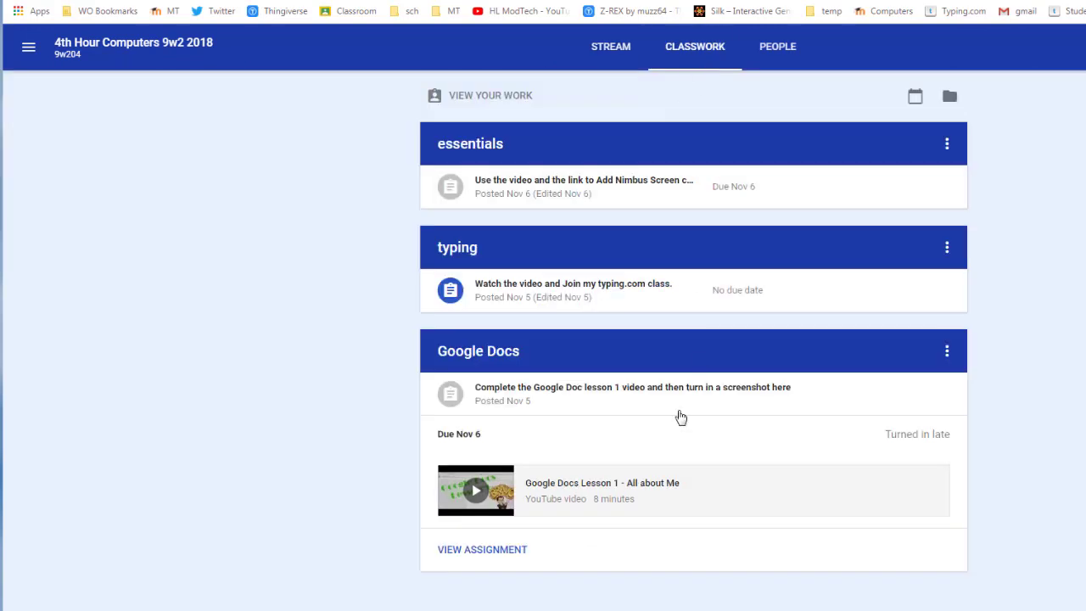